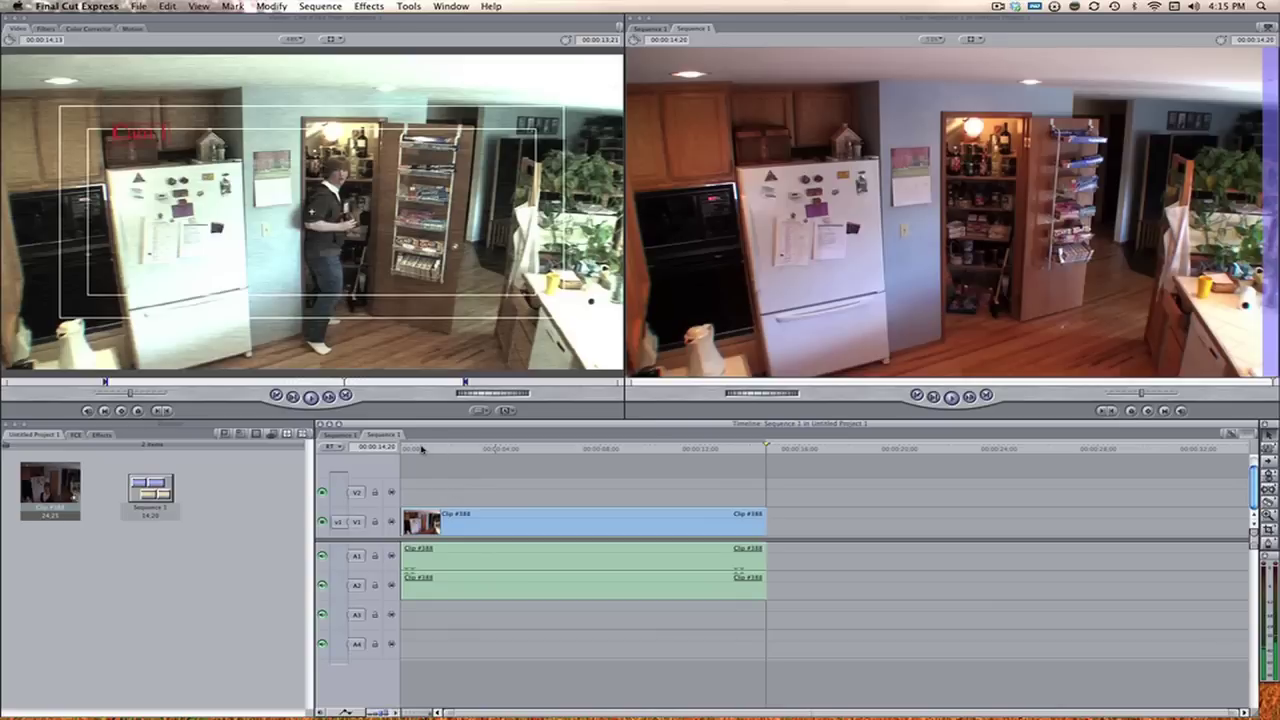
Play the sequence from the start, delete the A1/A2 audio and load the V1 clip in the Viewer.
{"action": "key", "text": "Home"}
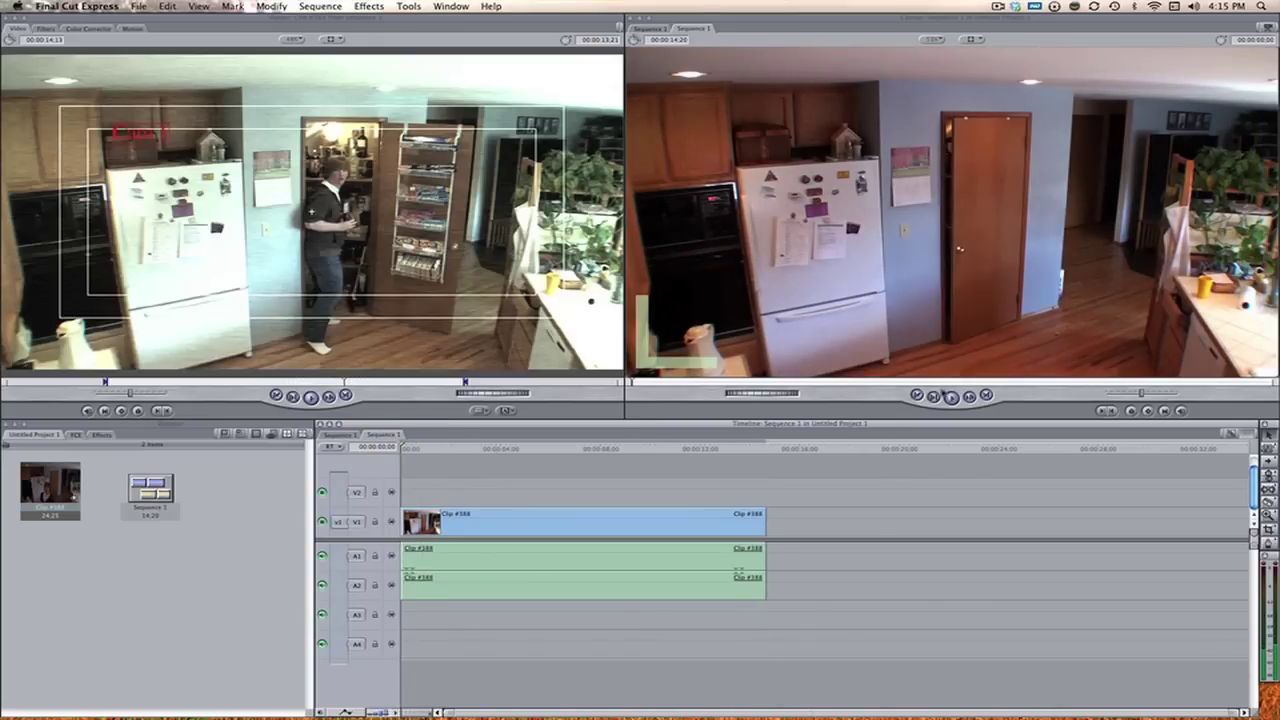
{"action": "left_click", "coordinate": [951, 397]}
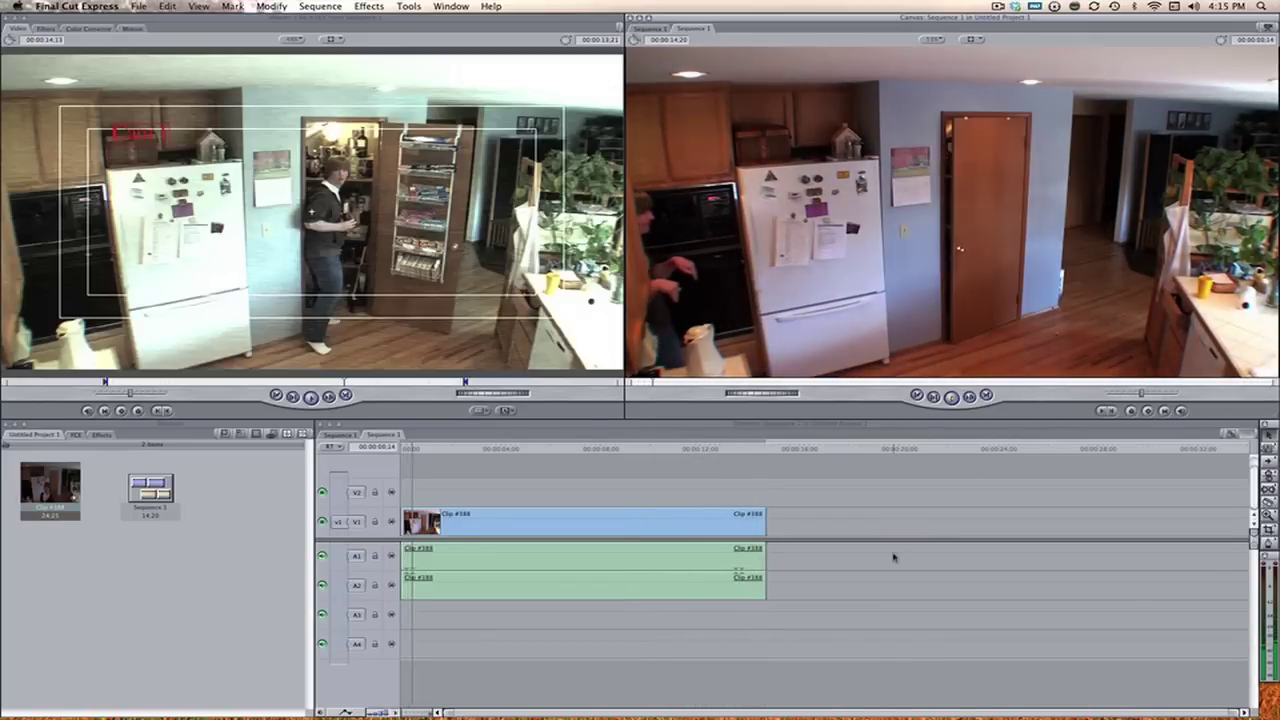
{"action": "left_click", "coordinate": [585, 560]}
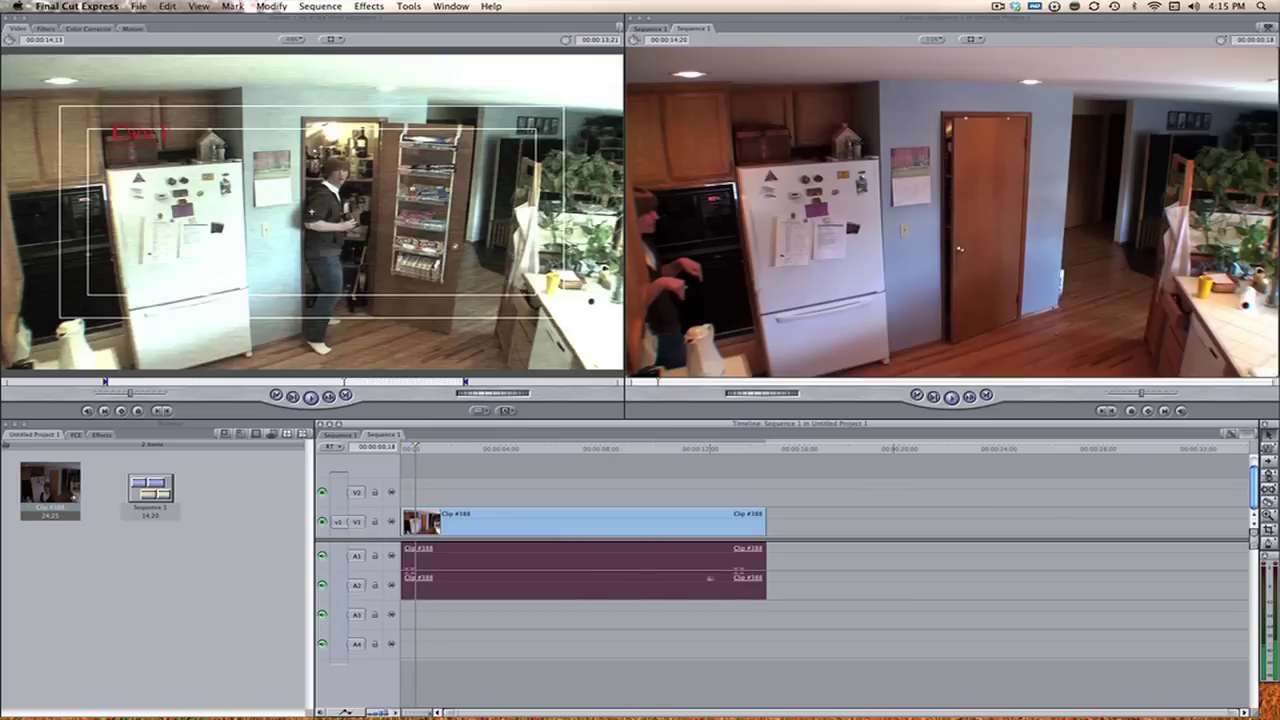
{"action": "key", "text": "Delete"}
{"action": "double_click", "coordinate": [644, 530]}
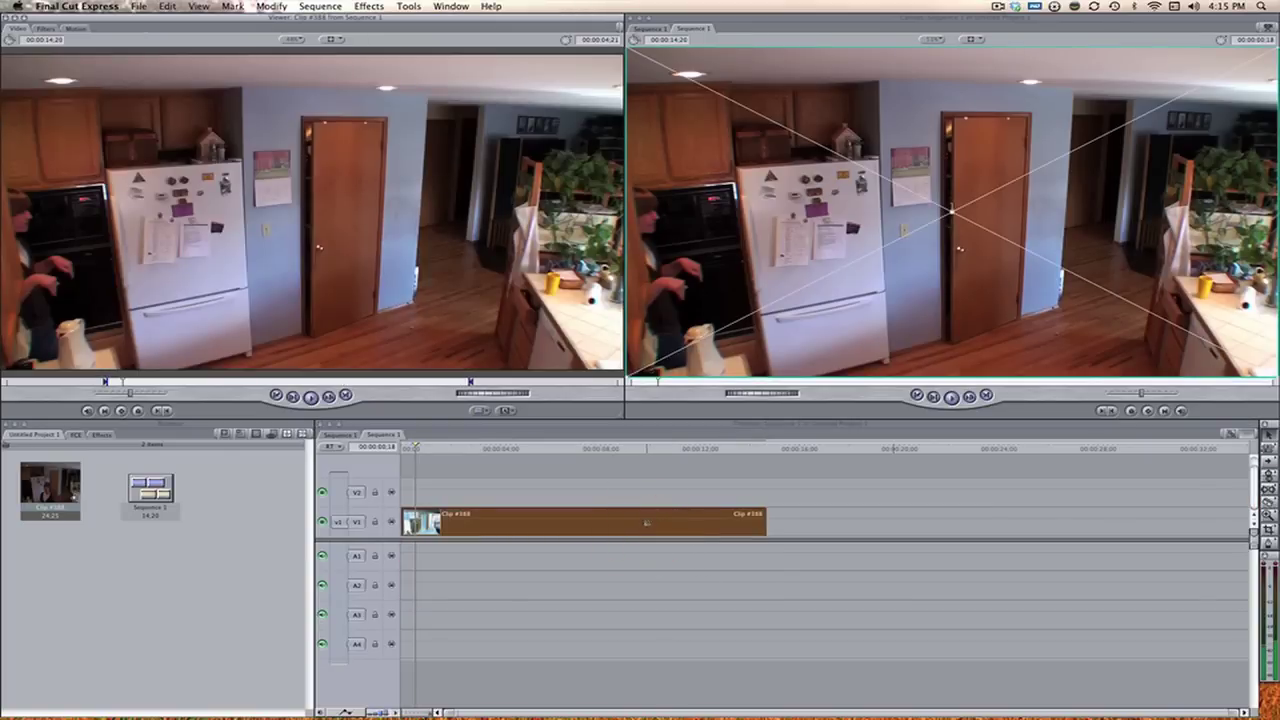
Apply the Video > Viewfinder filter to Clip #388 and show its settings in the Filters tab.
{"action": "left_click", "coordinate": [369, 6]}
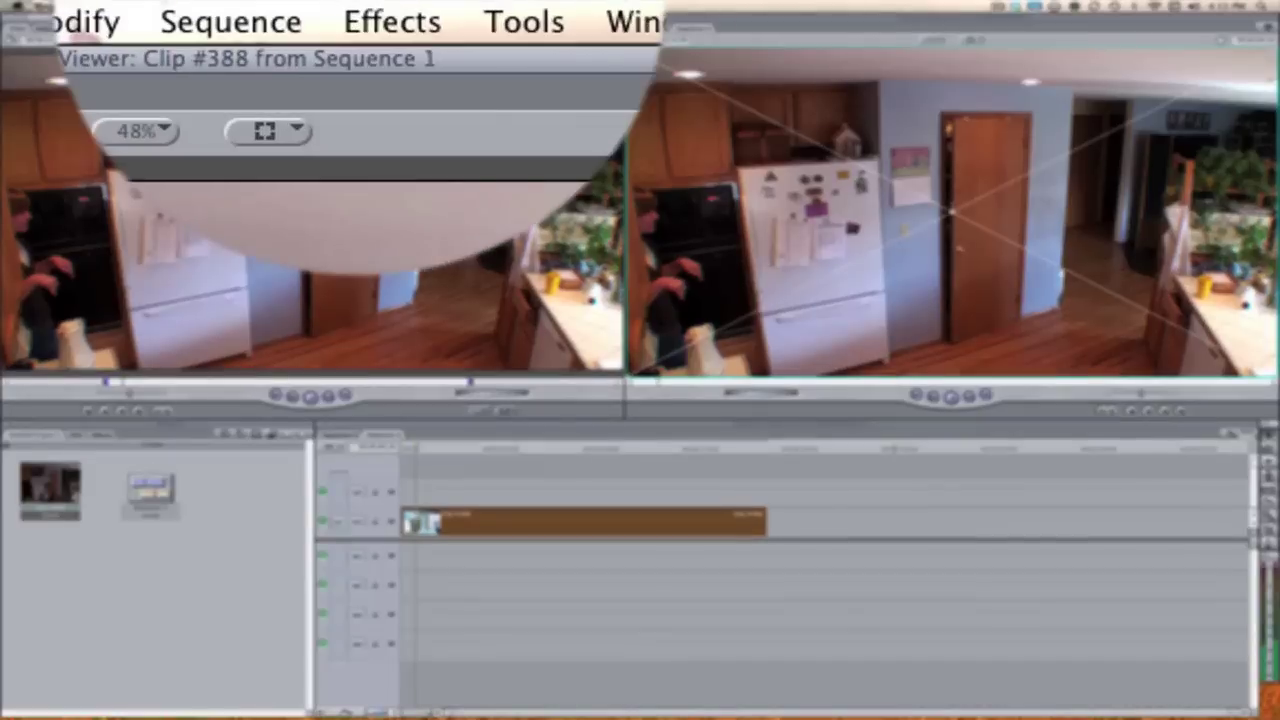
{"action": "mouse_move", "coordinate": [396, 174]}
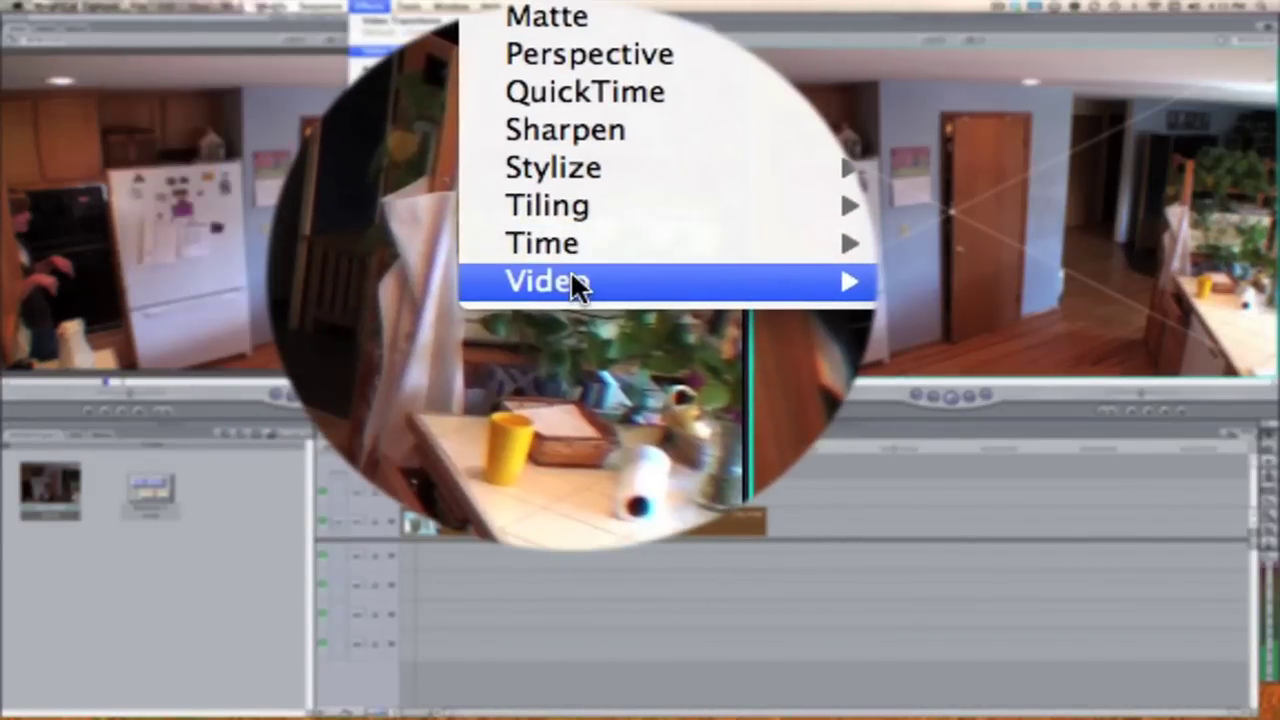
{"action": "mouse_move", "coordinate": [572, 282]}
{"action": "left_click", "coordinate": [716, 293]}
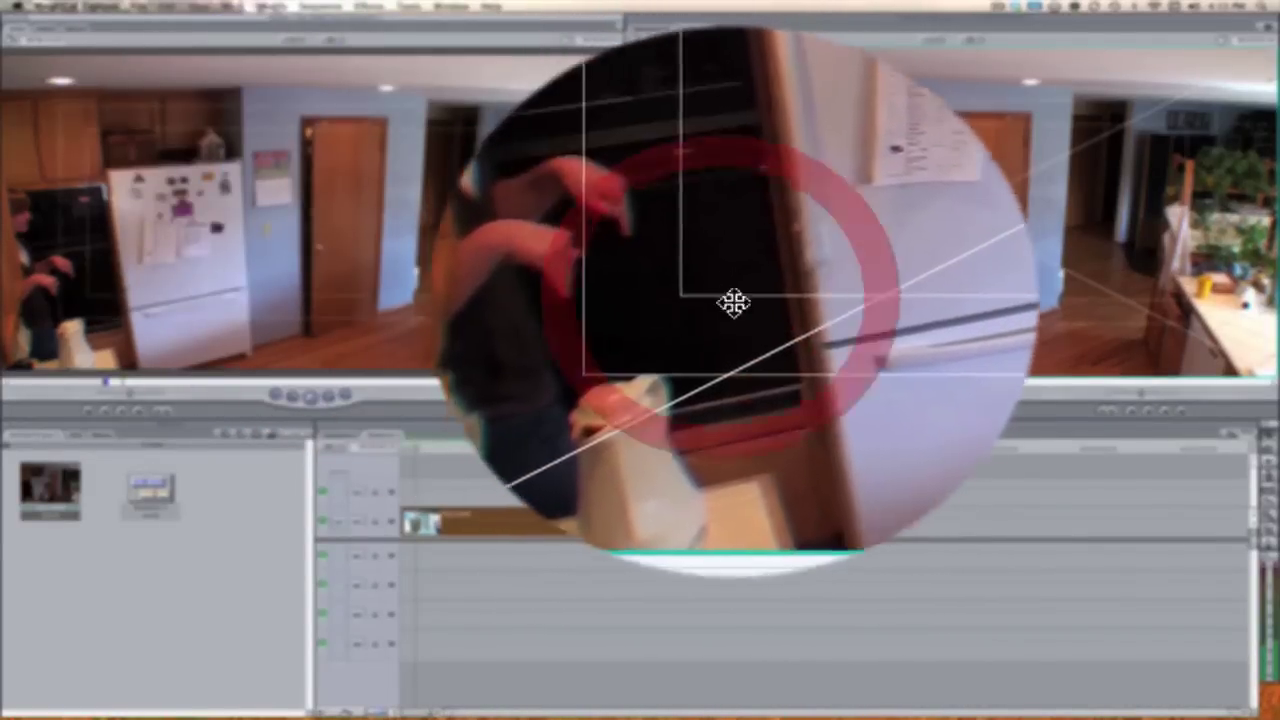
{"action": "left_click", "coordinate": [423, 450]}
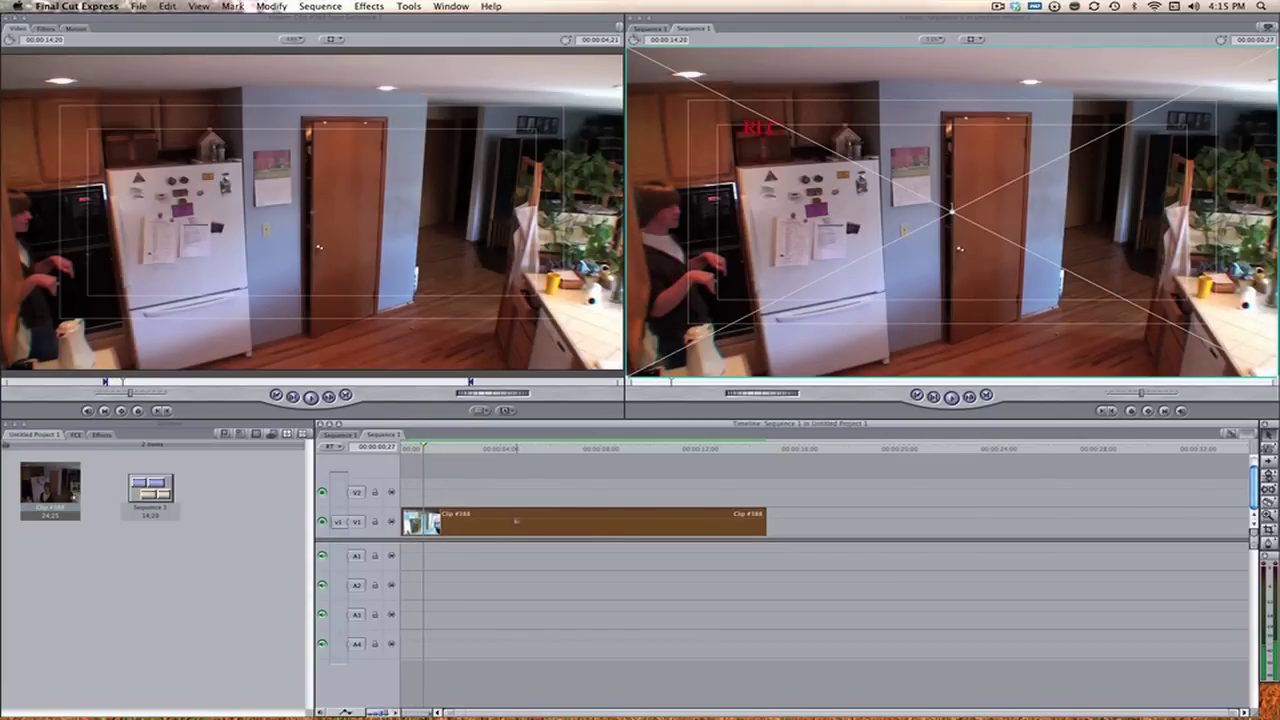
{"action": "double_click", "coordinate": [516, 521]}
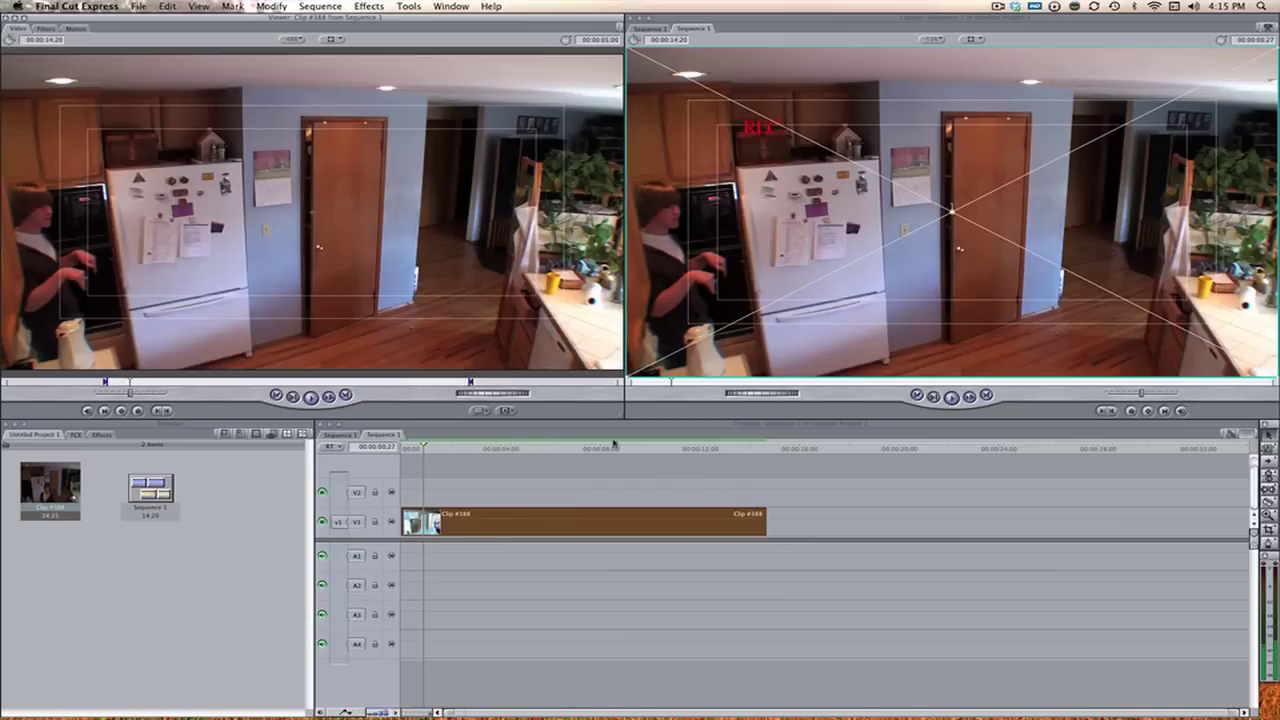
{"action": "left_click", "coordinate": [45, 28]}
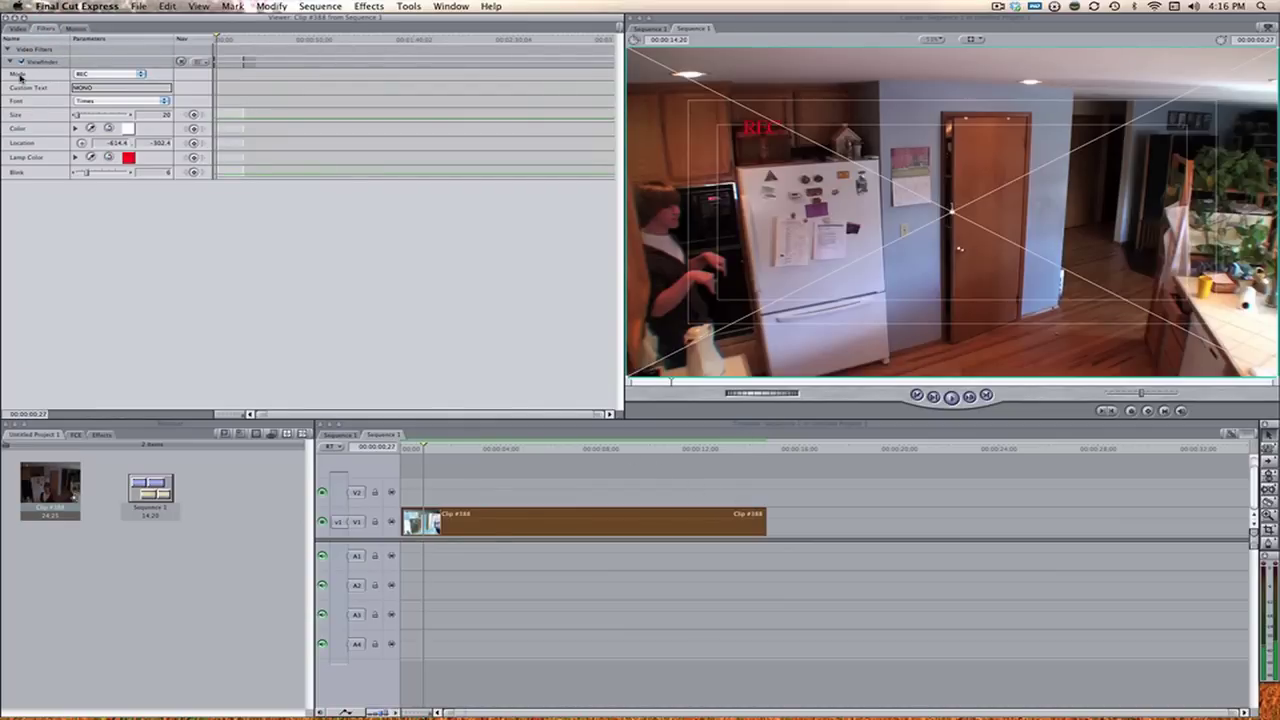
Switch the Viewfinder mode to Custom with the overlay text 'CAM 1'.
{"action": "left_click", "coordinate": [105, 74]}
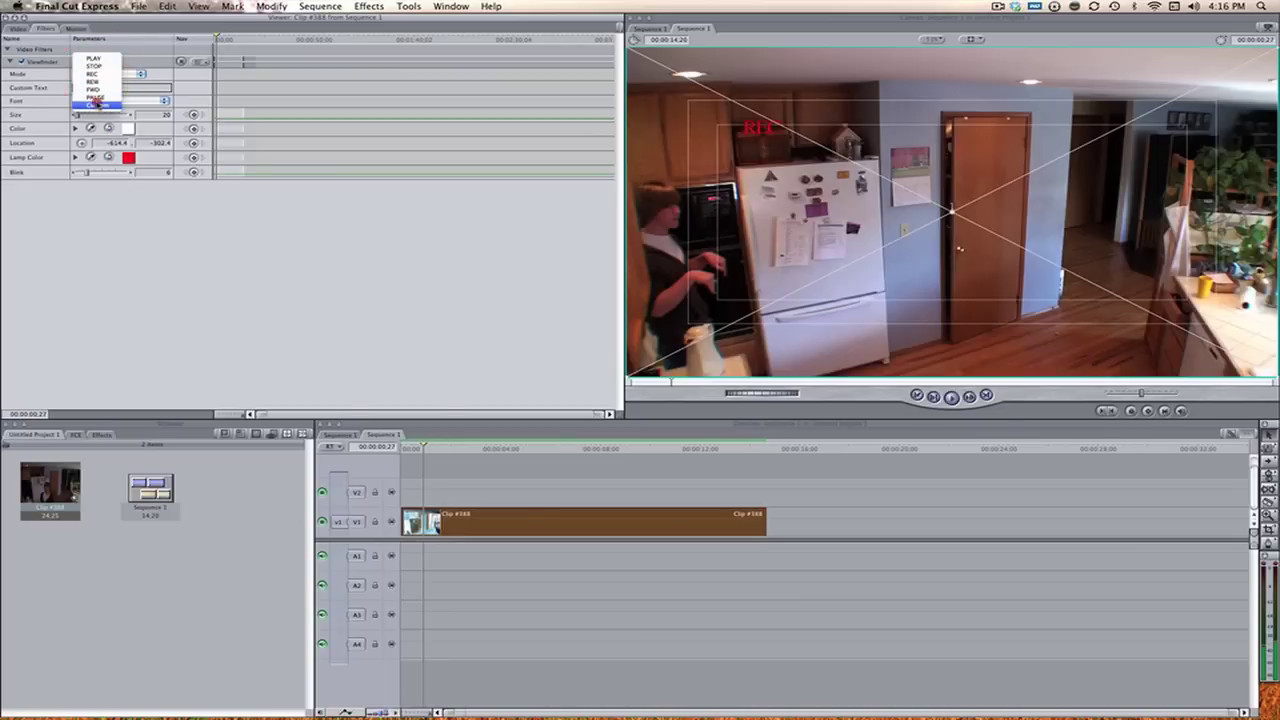
{"action": "left_click", "coordinate": [103, 92]}
{"action": "double_click", "coordinate": [103, 88]}
{"action": "key", "text": "BackSpace"}
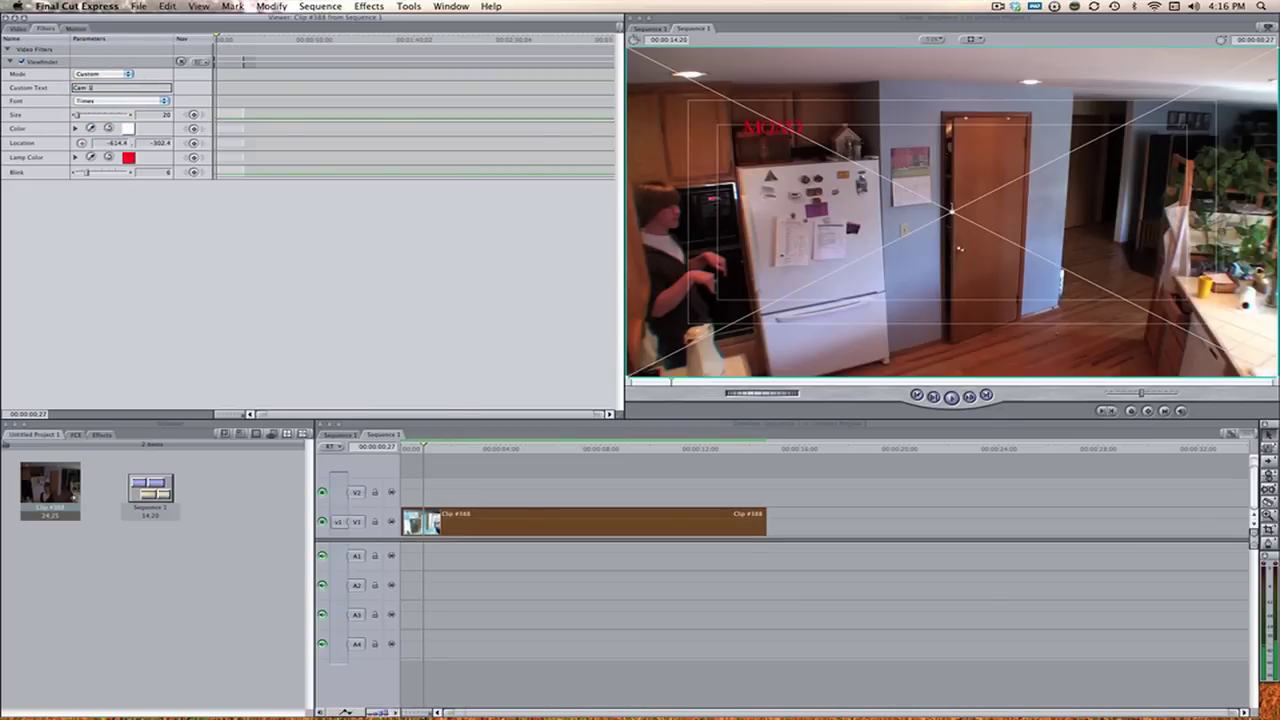
{"action": "type", "text": "CAM 1"}
{"action": "key", "text": "Return"}
Shrink the CAM 1 text to size 21, undoing a trial move of its location.
{"action": "left_click_drag", "start_coordinate": [87, 117], "coordinate": [78, 115]}
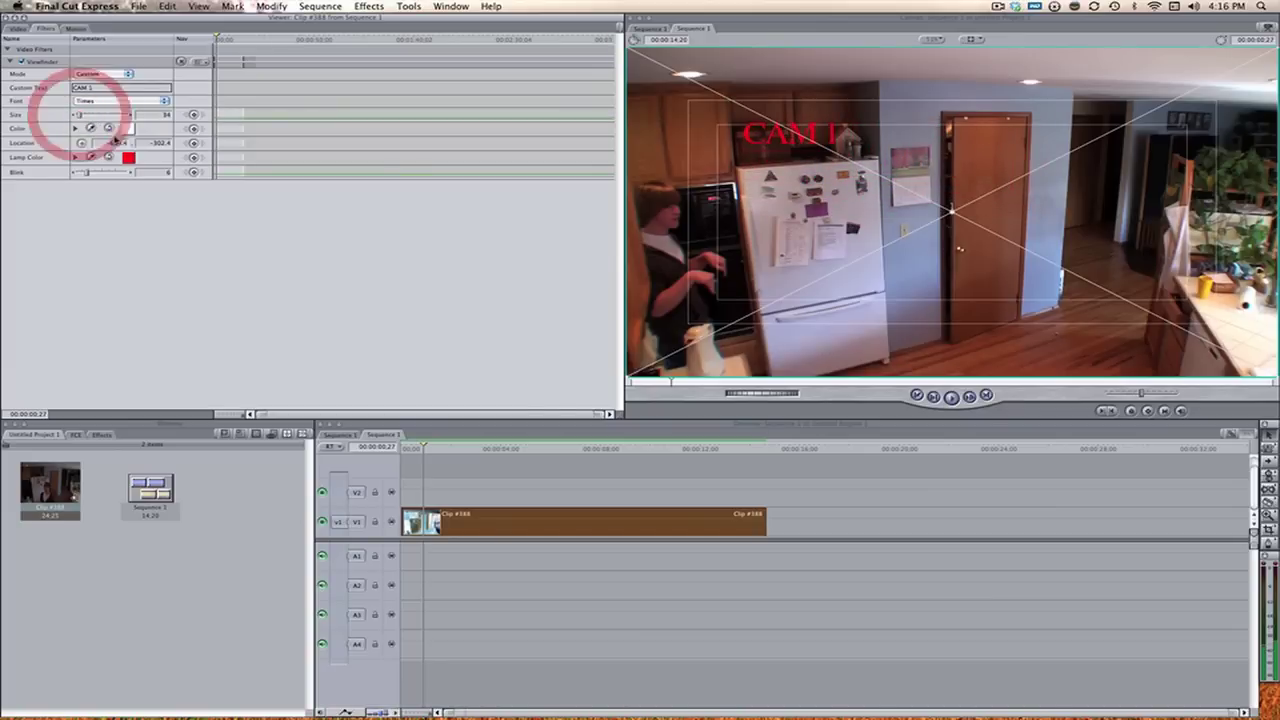
{"action": "left_click", "coordinate": [81, 143]}
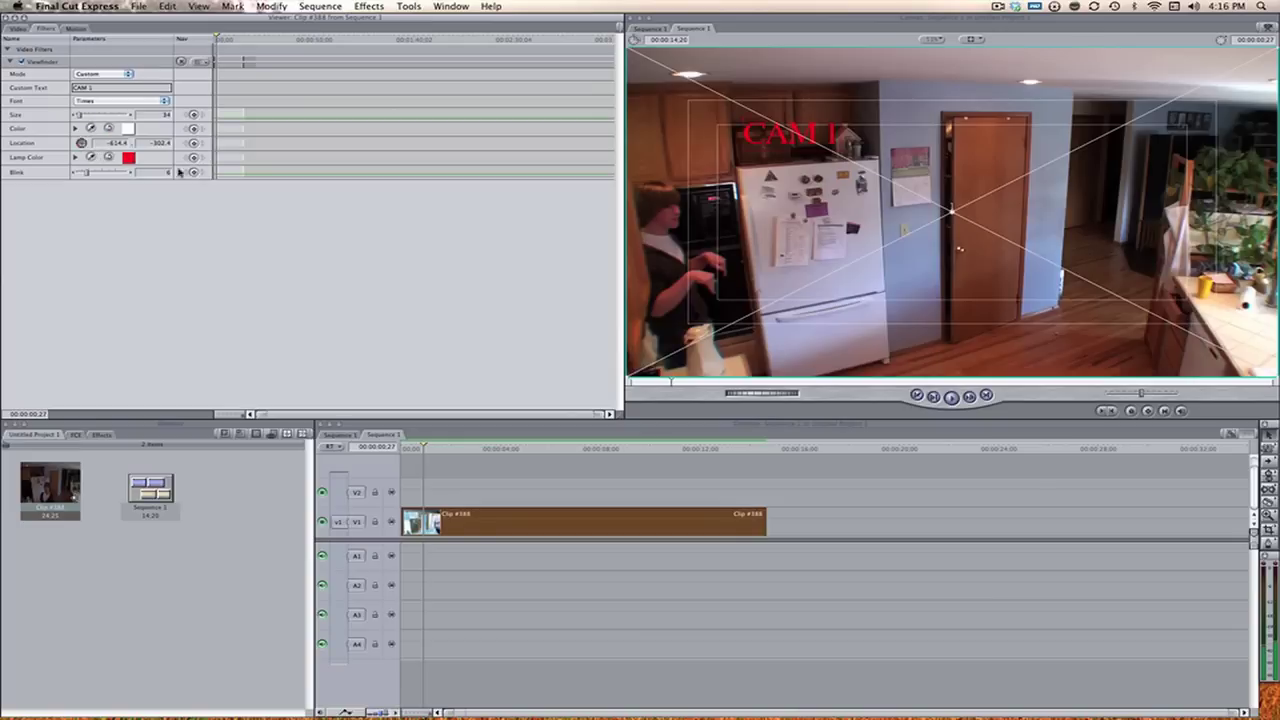
{"action": "left_click_drag", "start_coordinate": [800, 180], "coordinate": [1078, 145]}
{"action": "key", "text": "super+z"}
{"action": "key", "text": "super+z"}
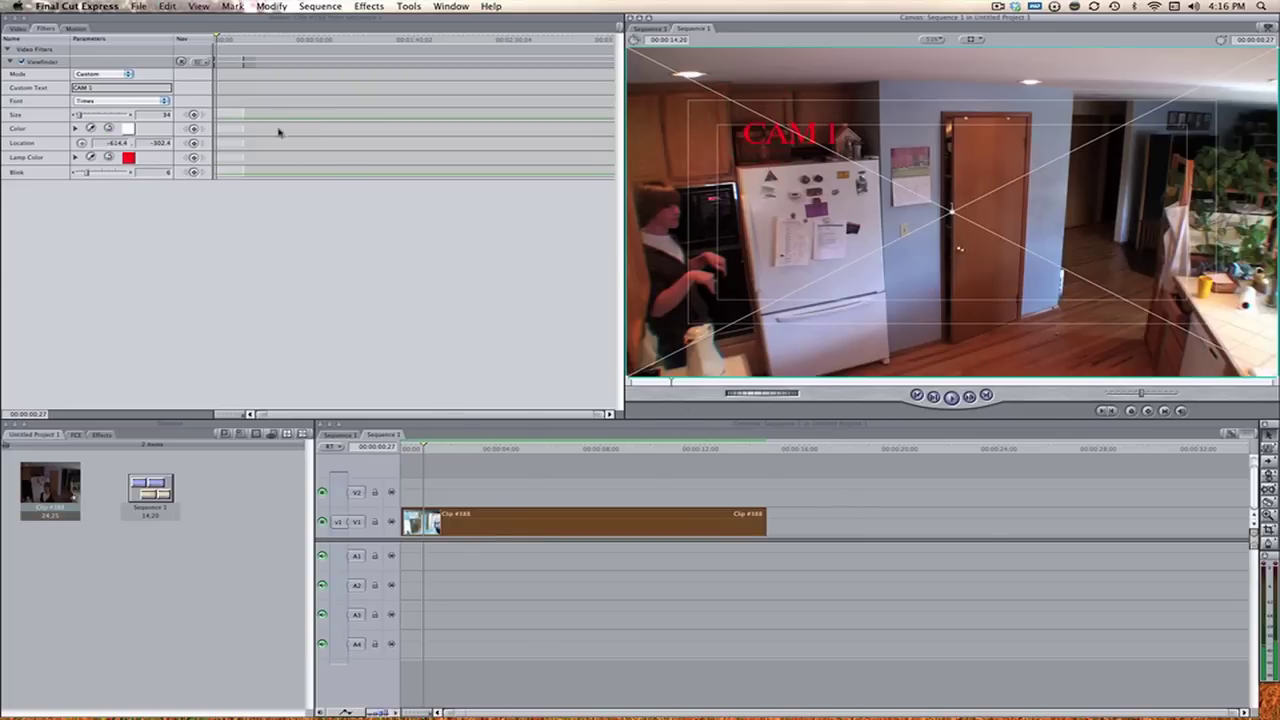
{"action": "left_click", "coordinate": [157, 116]}
{"action": "type", "text": "21"}
{"action": "key", "text": "Return"}
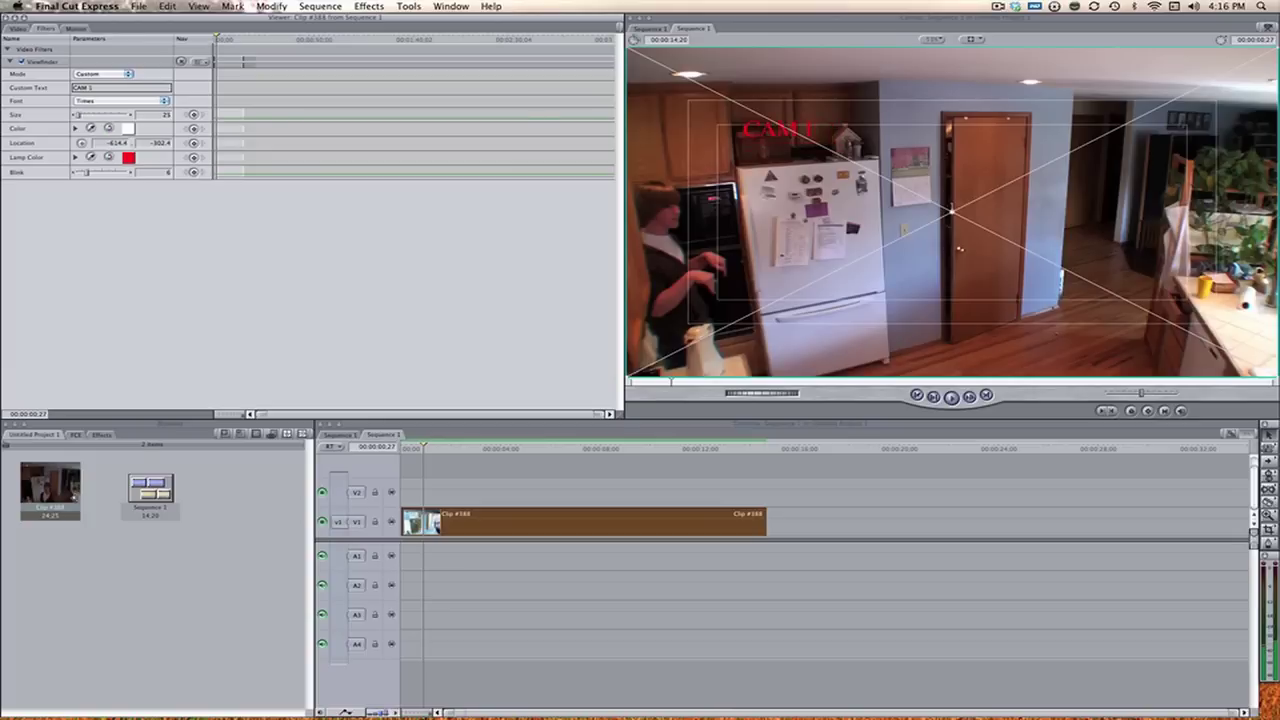
{"action": "left_click", "coordinate": [766, 484]}
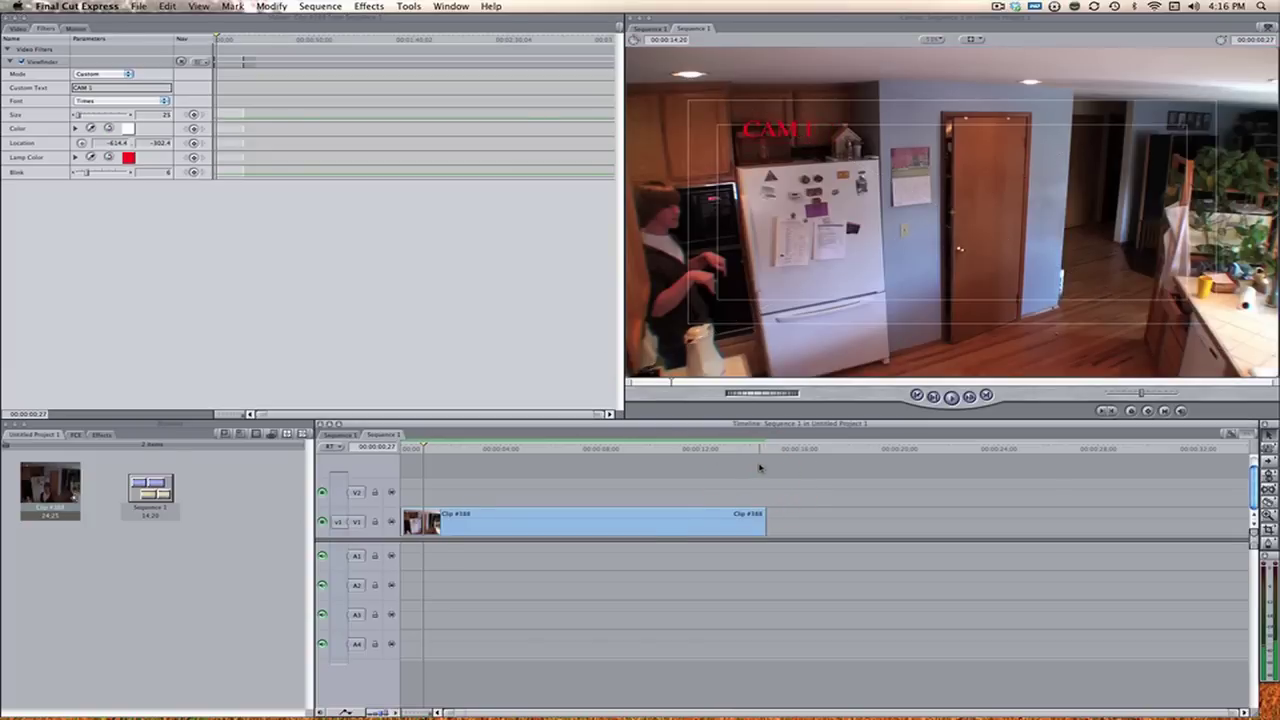
Add the Stylize > Bad TV filter beneath the Viewfinder and show both filters' settings.
{"action": "double_click", "coordinate": [565, 512]}
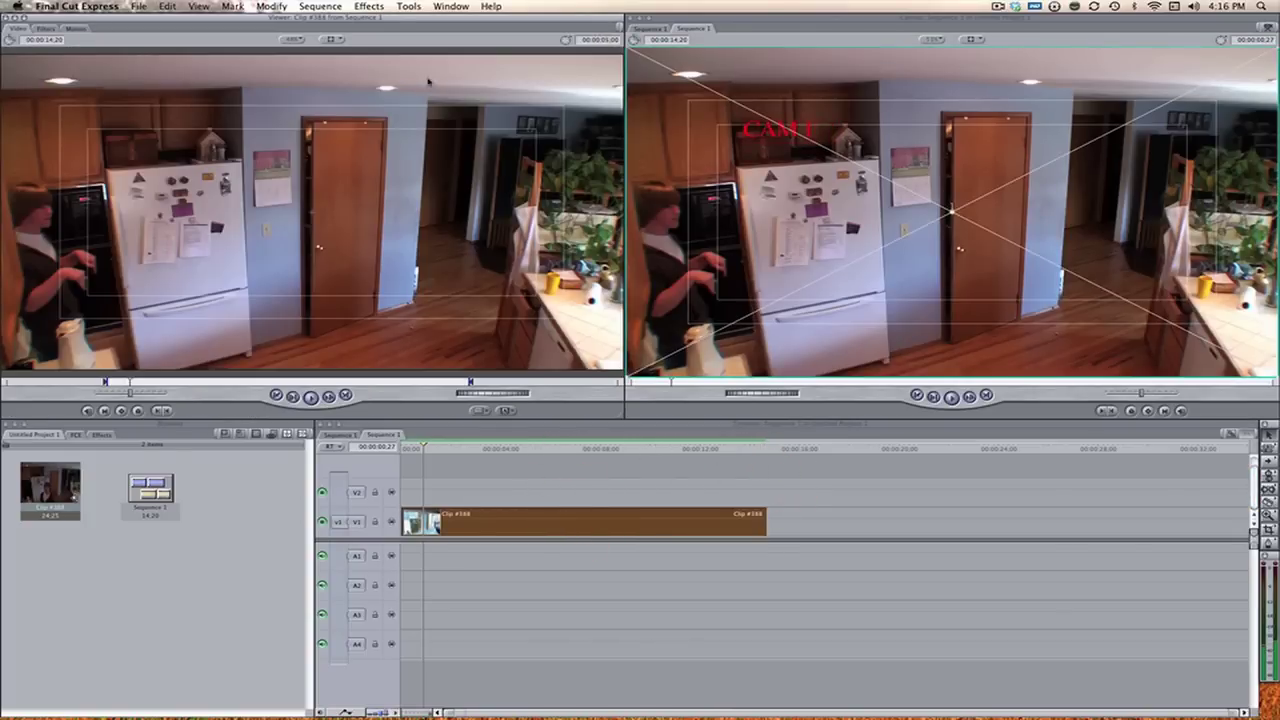
{"action": "left_click", "coordinate": [375, 6]}
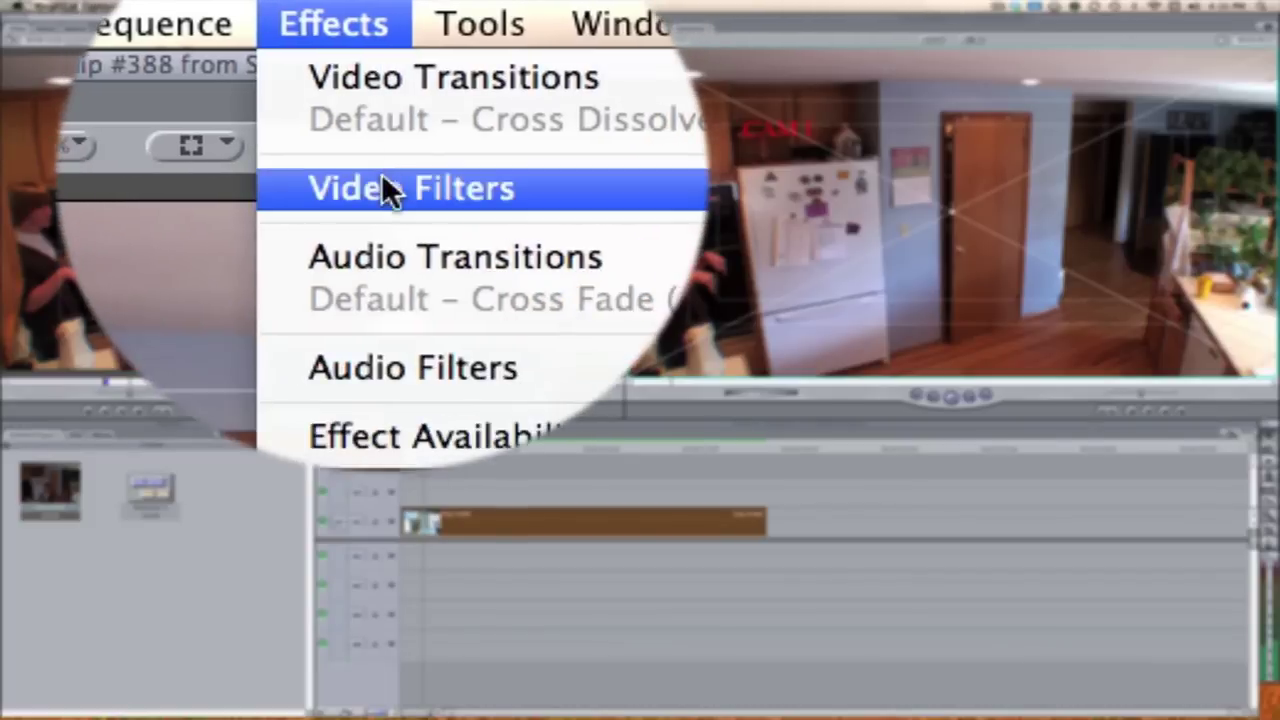
{"action": "mouse_move", "coordinate": [383, 180]}
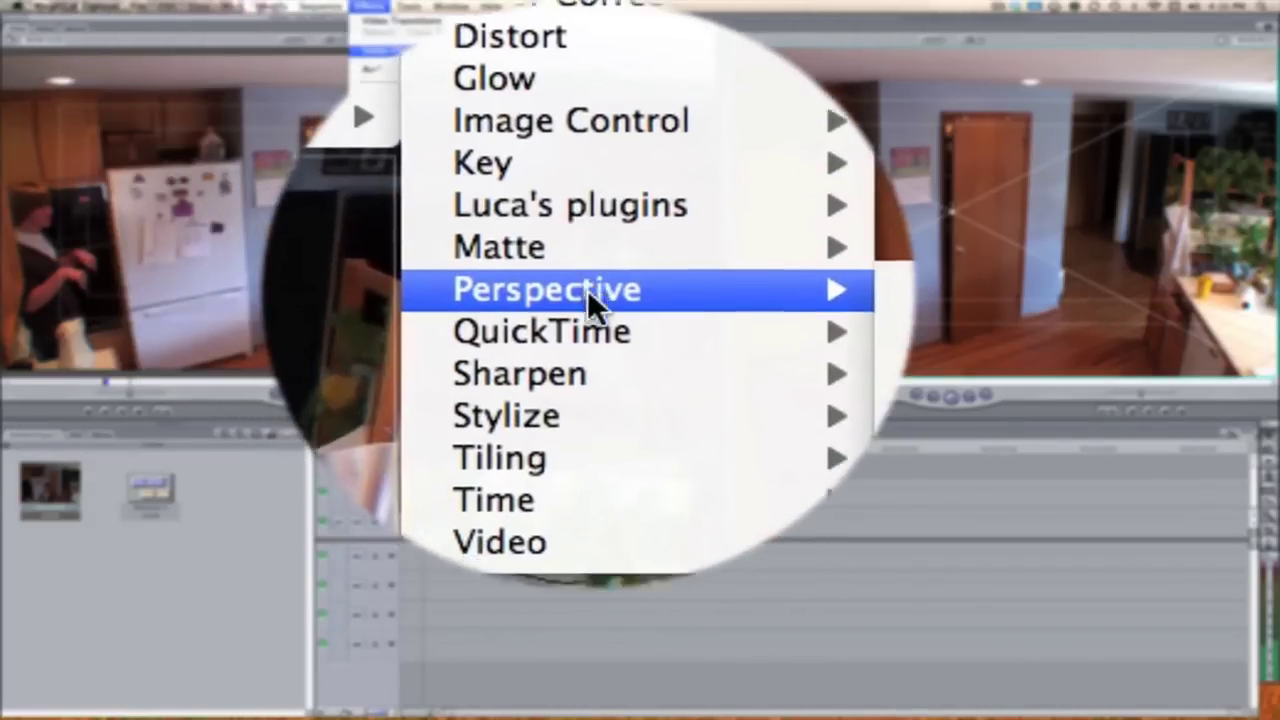
{"action": "mouse_move", "coordinate": [597, 297]}
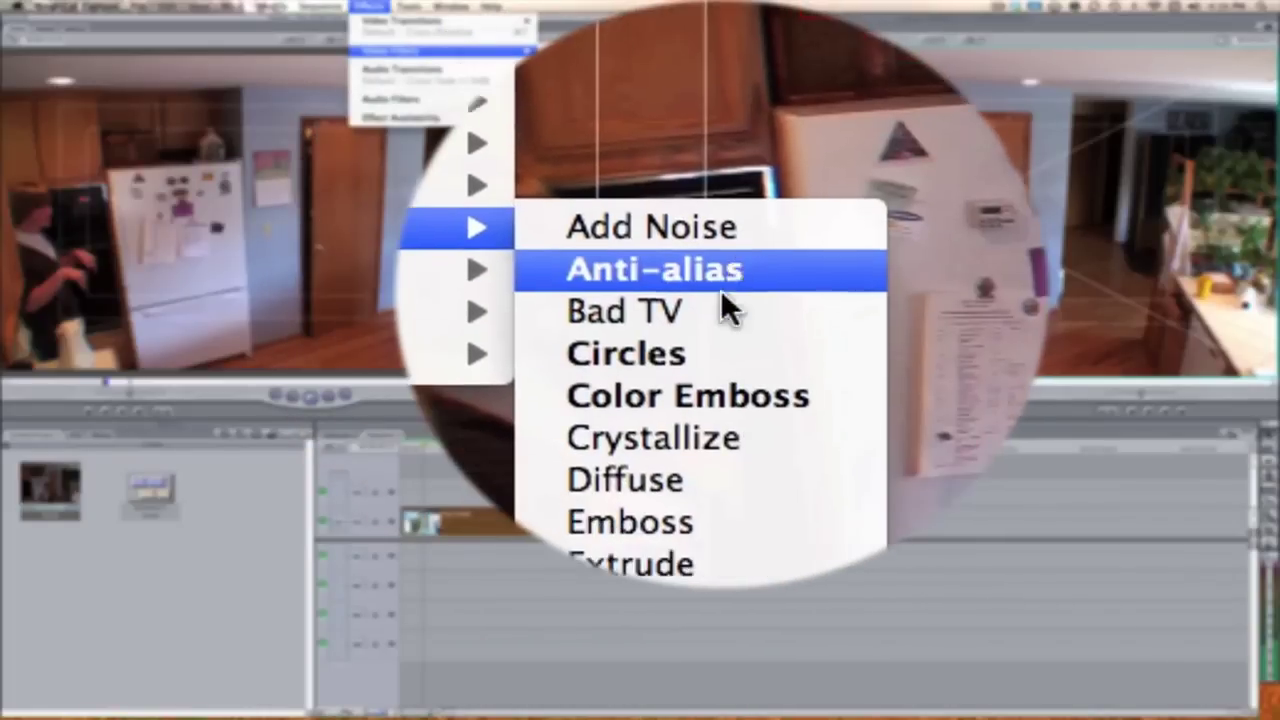
{"action": "left_click", "coordinate": [728, 303]}
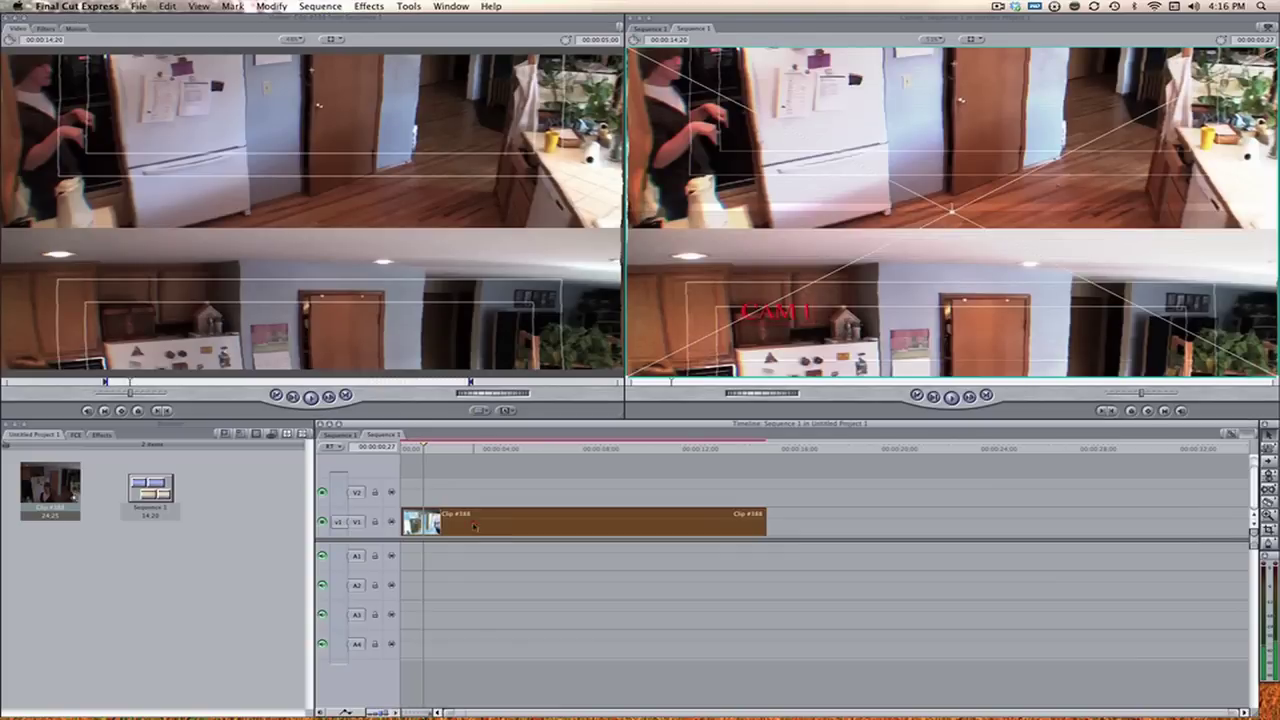
{"action": "left_click", "coordinate": [46, 29]}
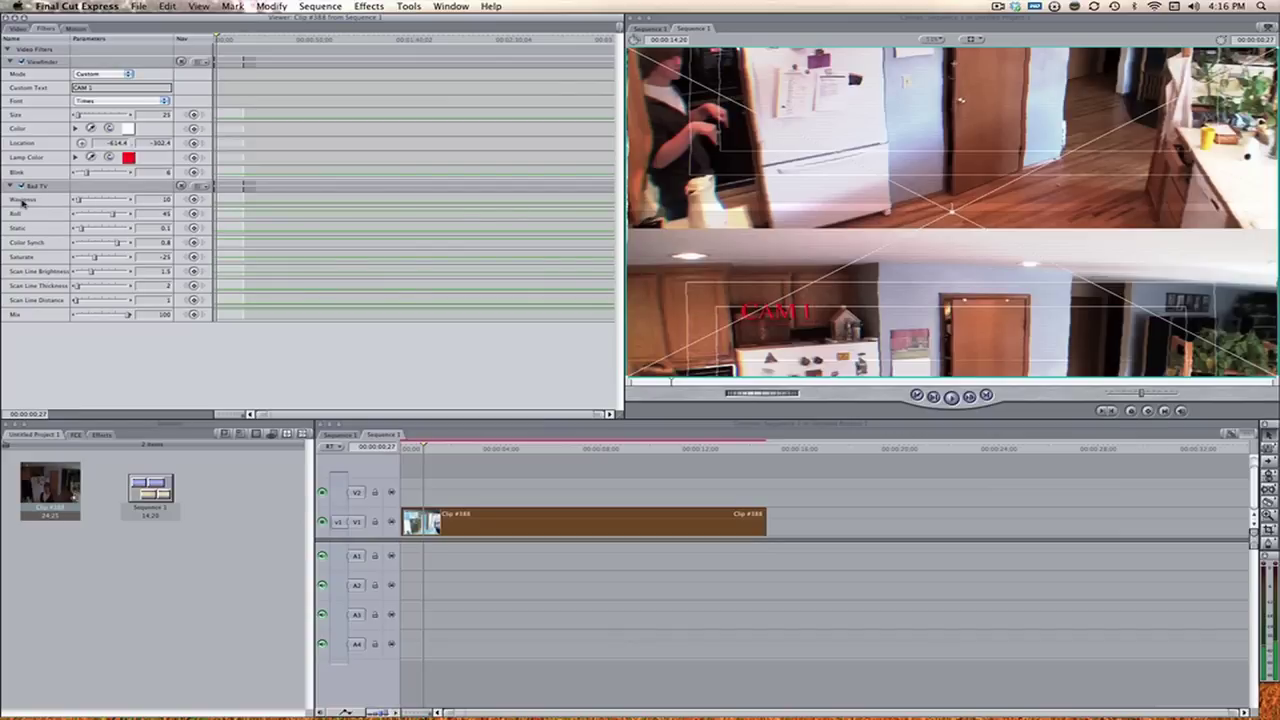
Set Bad TV Waviness and Roll to 0 to stop the picture rolling.
{"action": "double_click", "coordinate": [146, 200]}
{"action": "type", "text": "0"}
{"action": "key", "text": "Return"}
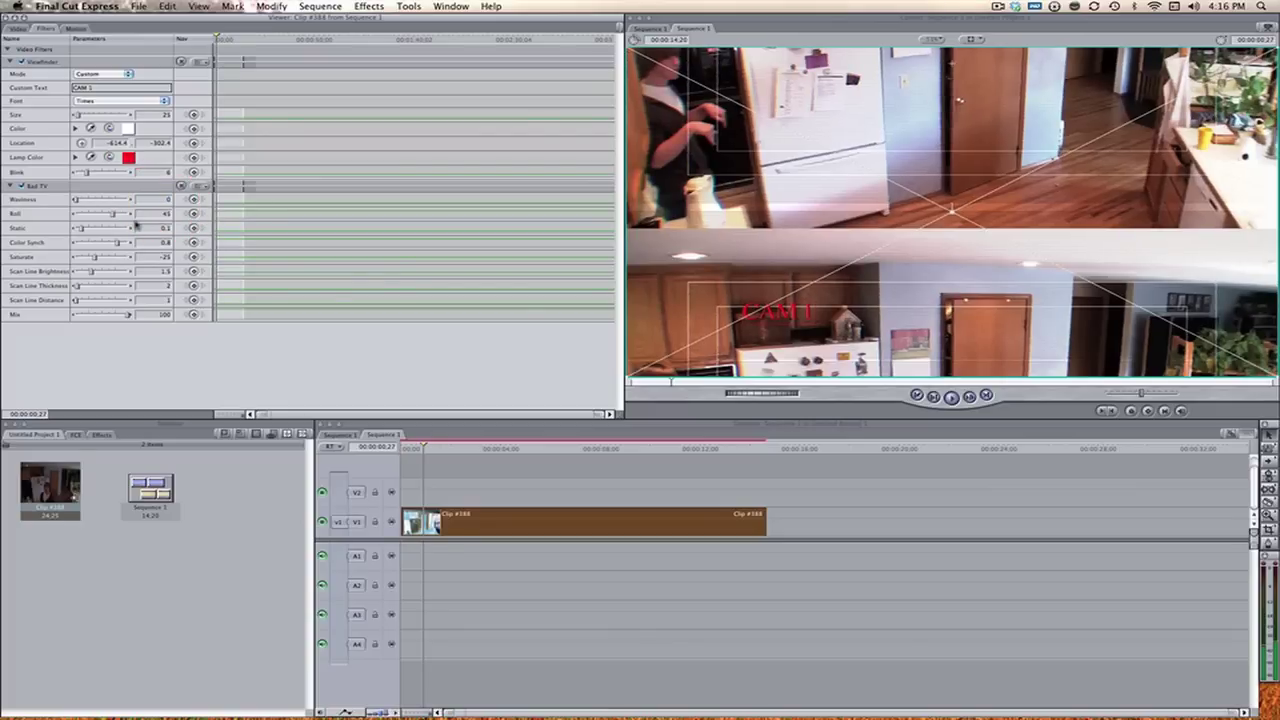
{"action": "left_click", "coordinate": [200, 216]}
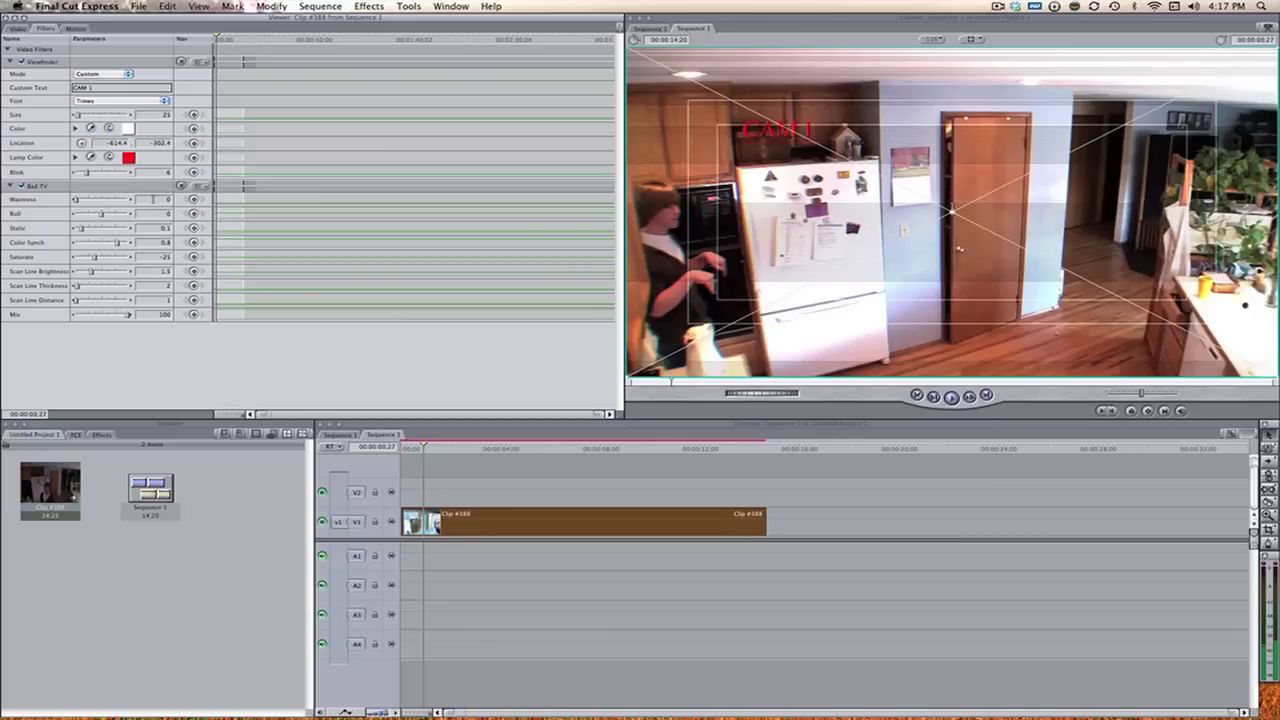
Tune the Bad TV Static amount while checking the image, setting it to 0.3.
{"action": "left_click", "coordinate": [160, 198]}
{"action": "left_click_drag", "start_coordinate": [110, 228], "coordinate": [112, 228]}
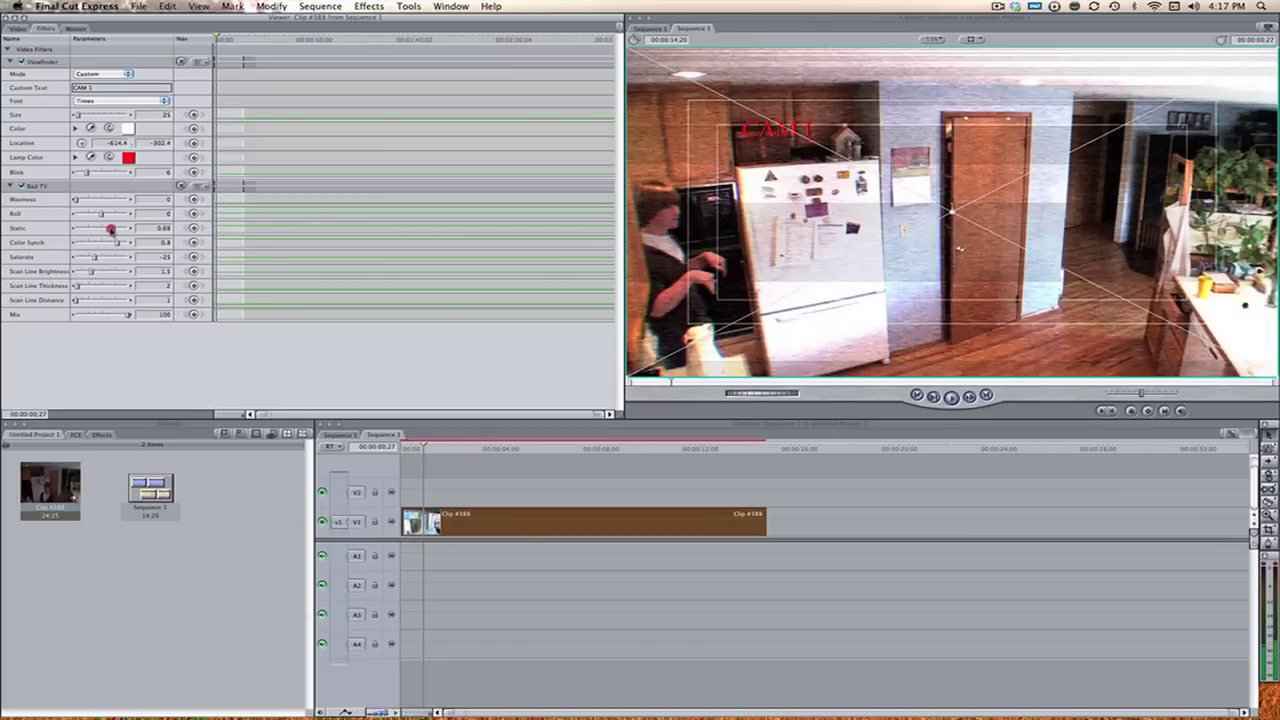
{"action": "left_click_drag", "start_coordinate": [109, 229], "coordinate": [103, 231]}
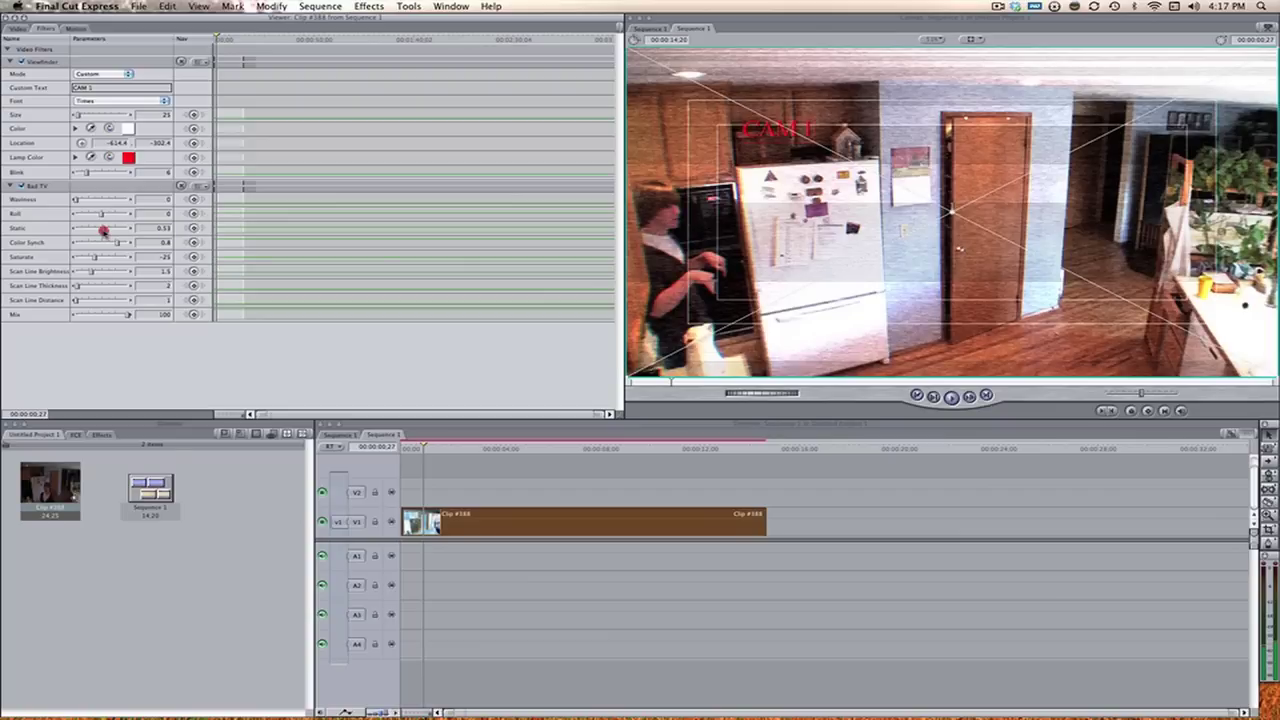
{"action": "left_click_drag", "start_coordinate": [101, 230], "coordinate": [101, 230]}
{"action": "left_click", "coordinate": [30, 29]}
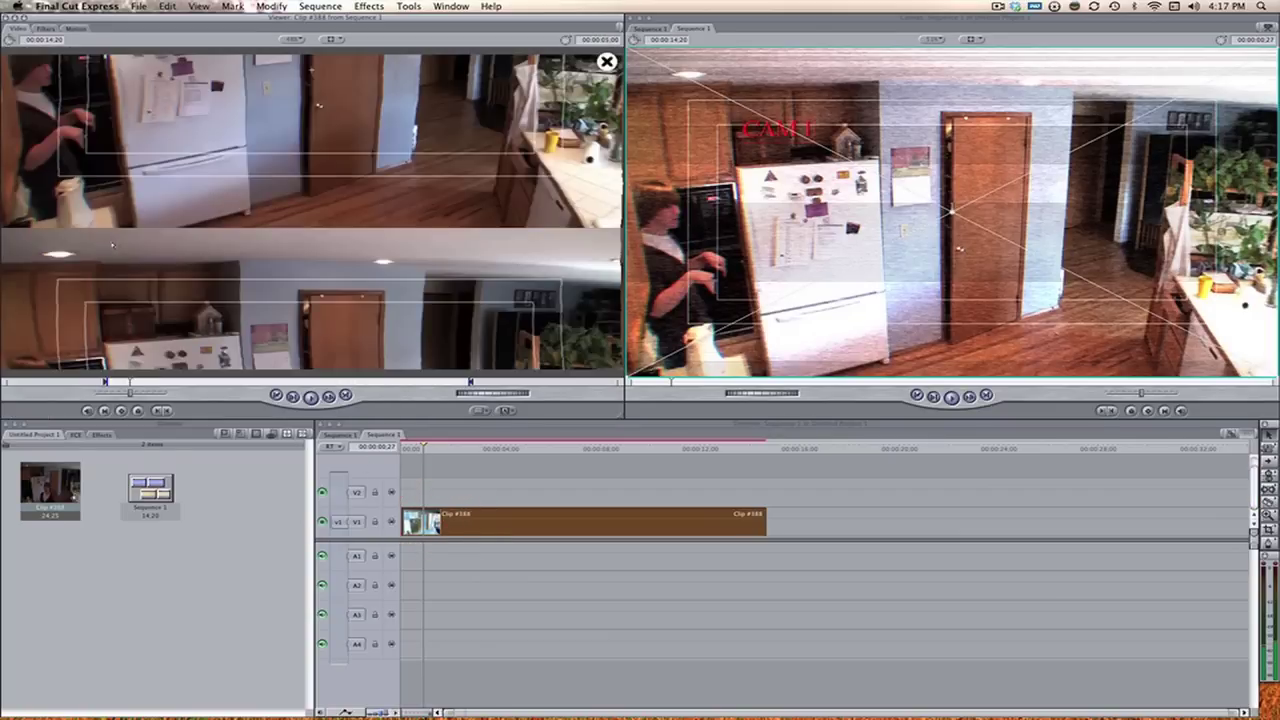
{"action": "left_click", "coordinate": [44, 29]}
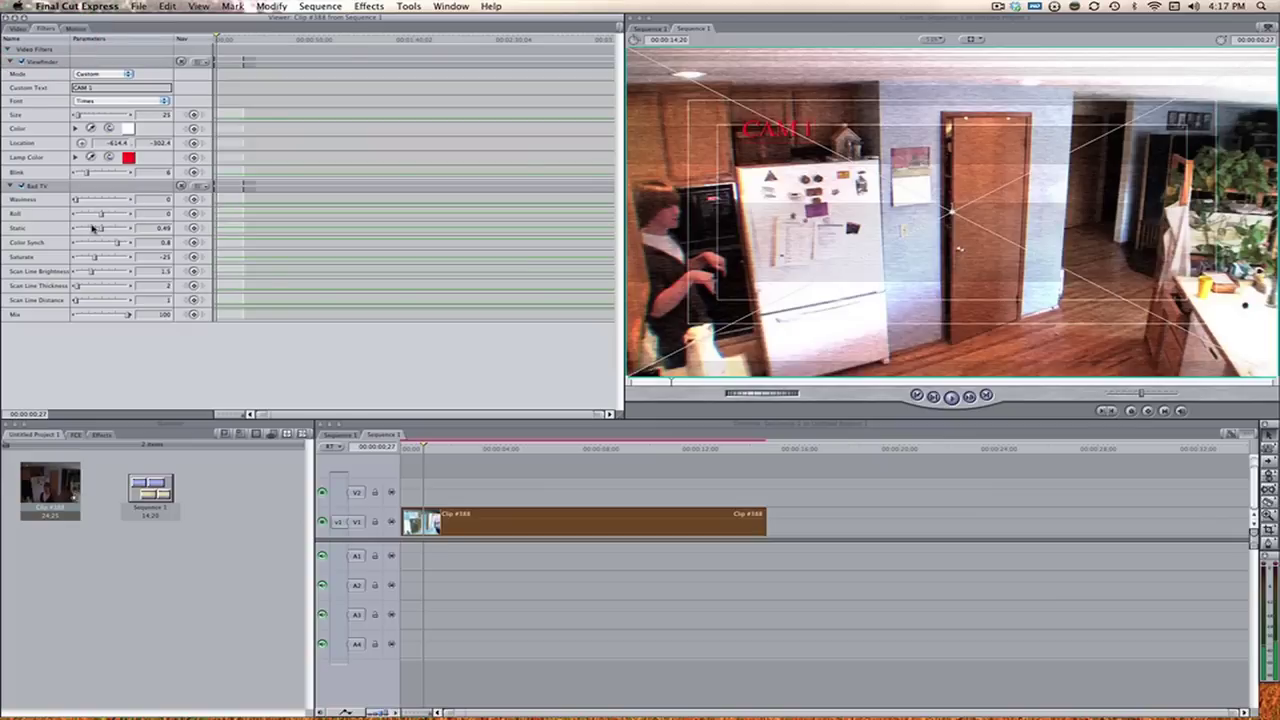
{"action": "left_click", "coordinate": [141, 229]}
{"action": "type", "text": "1"}
{"action": "key", "text": "Return"}
{"action": "key", "text": "Return"}
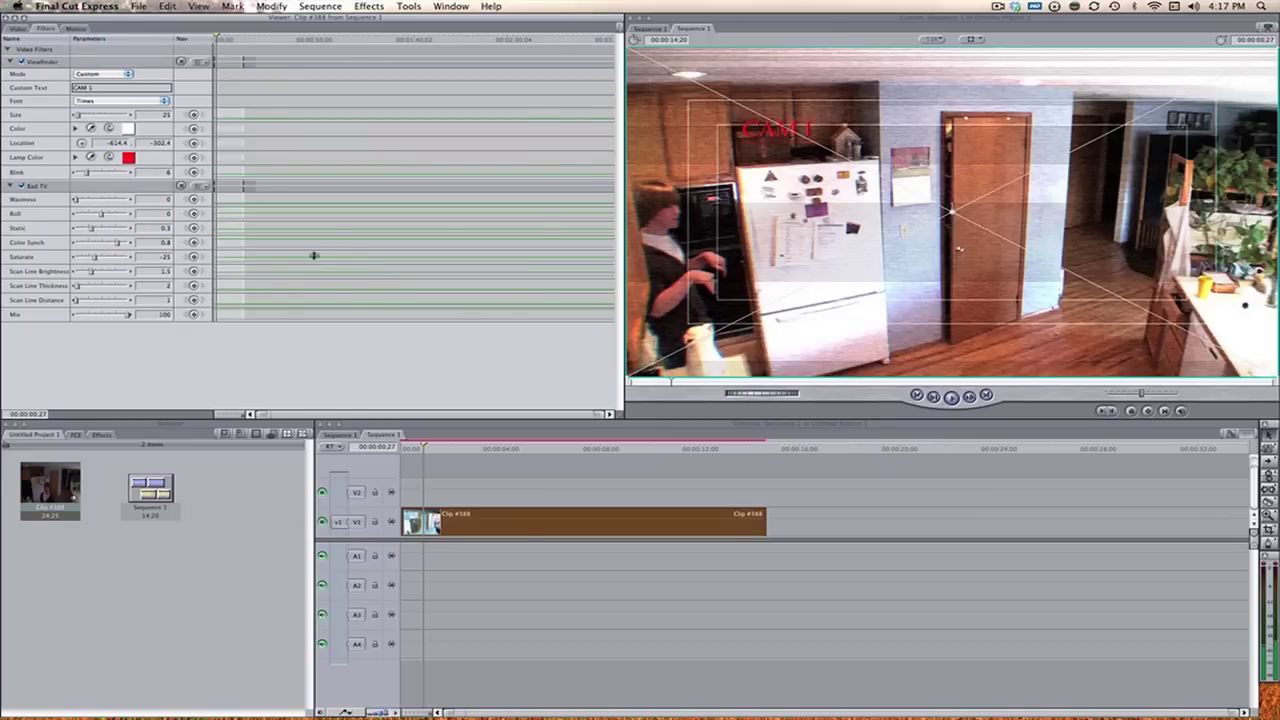
Raise Scan Line Brightness to about 1.95 and preview the clip's frame.
{"action": "left_click", "coordinate": [762, 517]}
{"action": "double_click", "coordinate": [689, 517]}
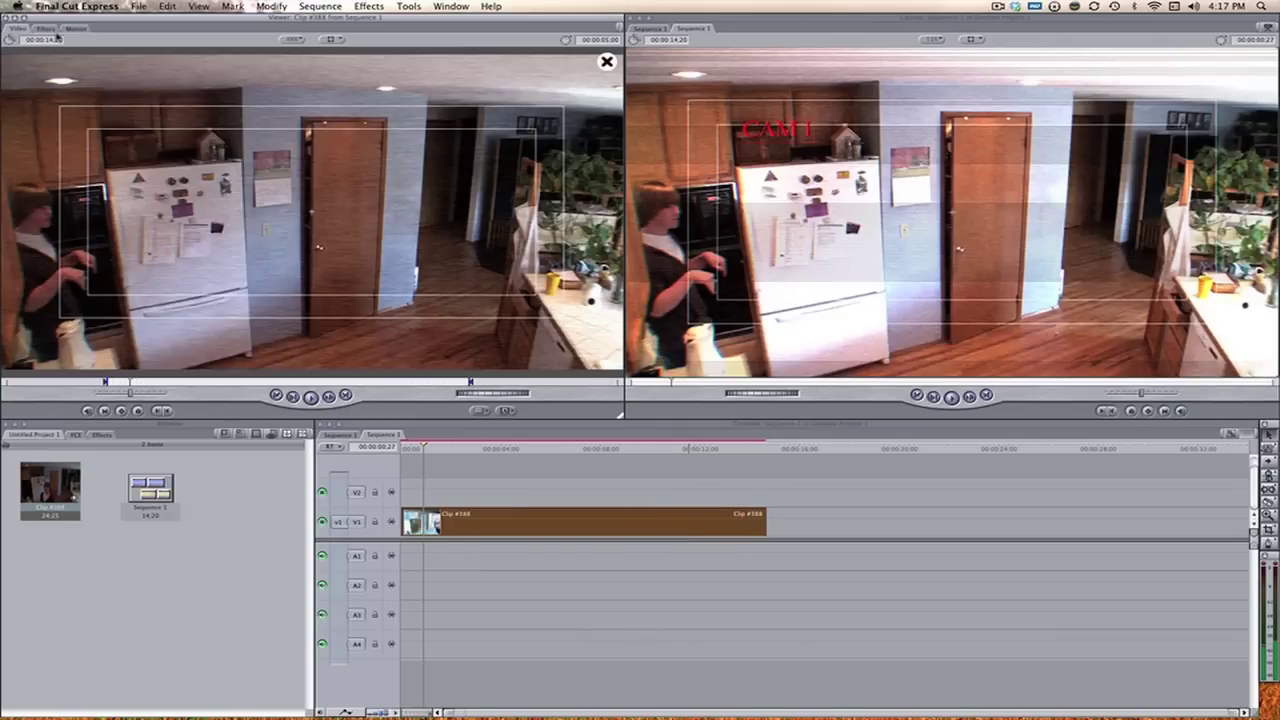
{"action": "left_click", "coordinate": [46, 28]}
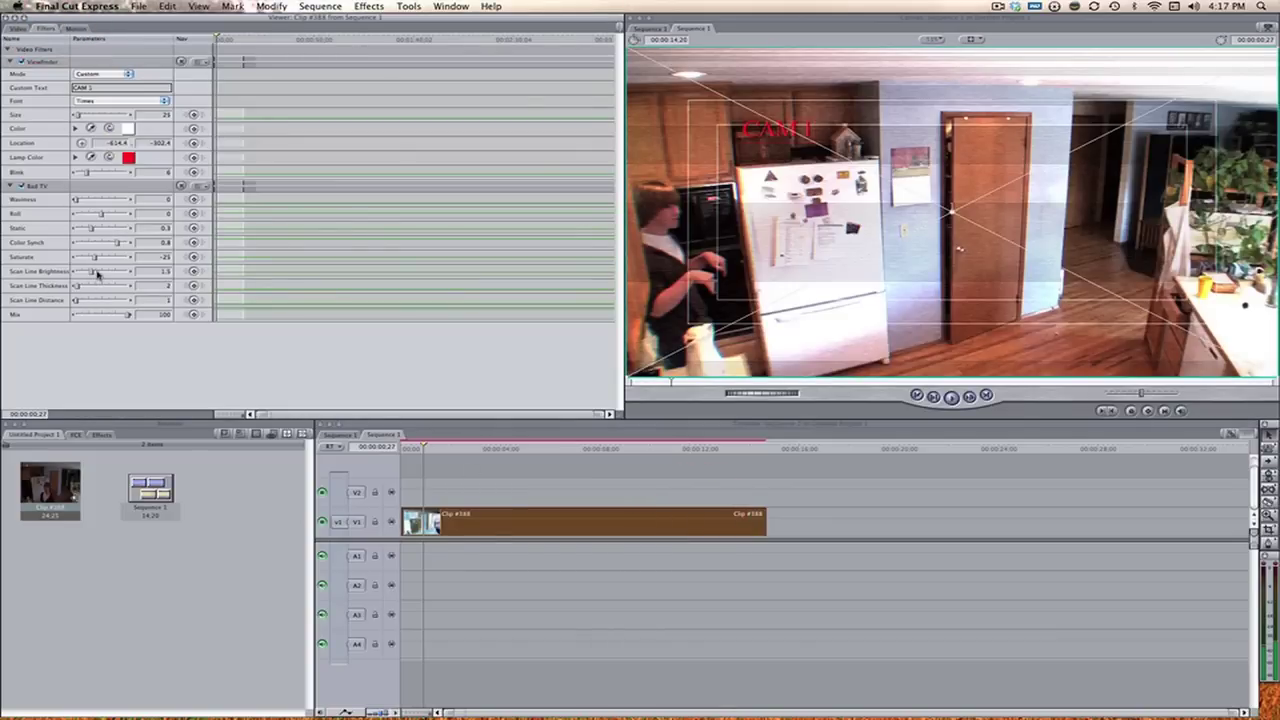
{"action": "left_click_drag", "start_coordinate": [96, 272], "coordinate": [98, 272]}
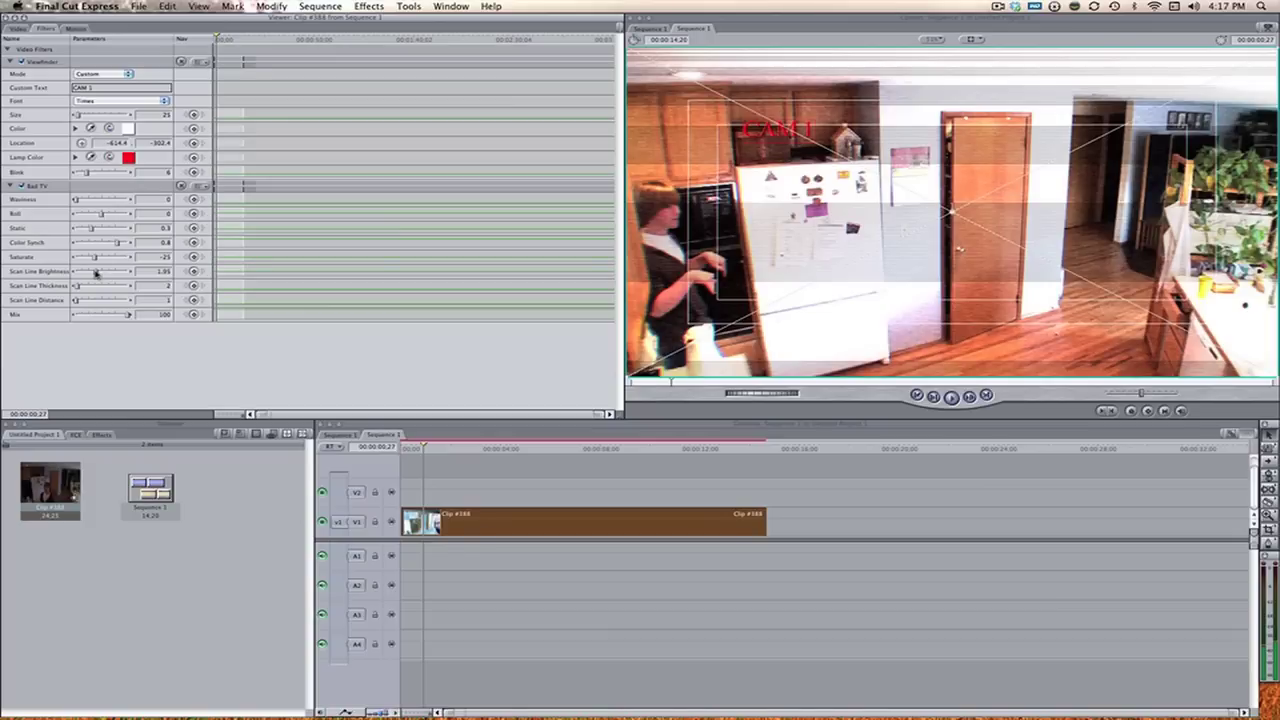
{"action": "double_click", "coordinate": [488, 520]}
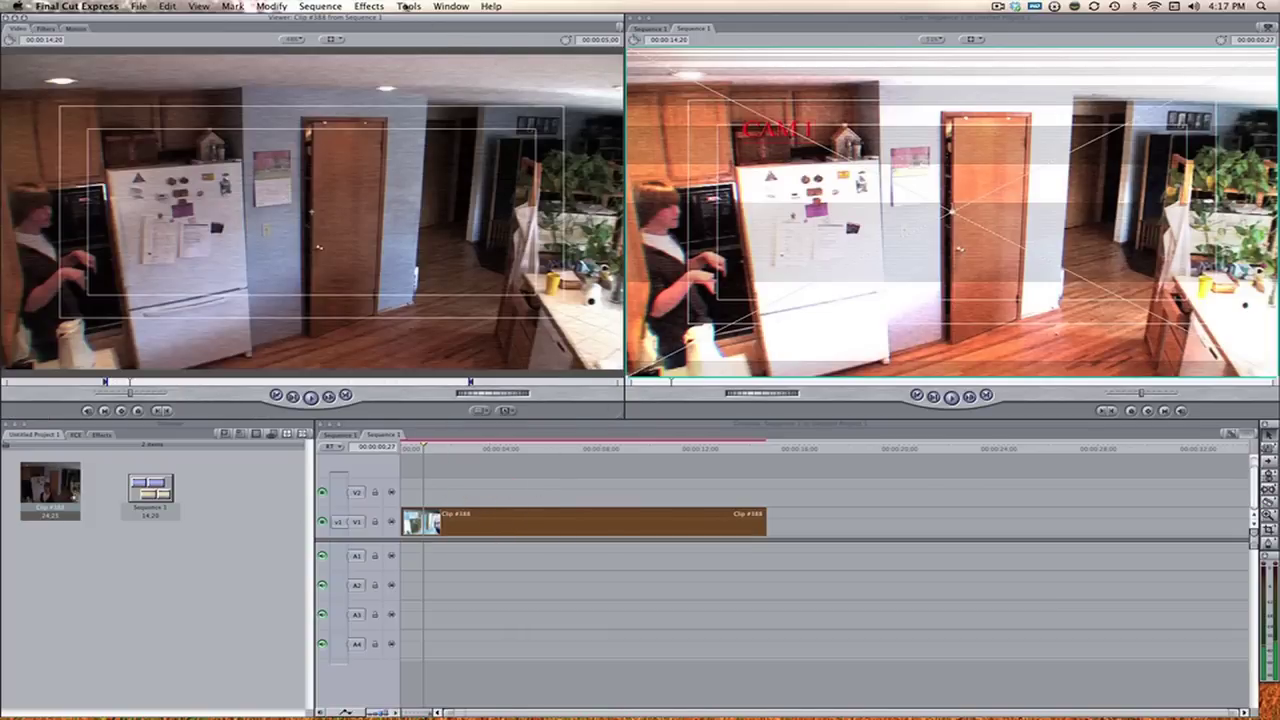
Add the Color Correction > Color Corrector filter and display its Balance and Hue wheels.
{"action": "left_click", "coordinate": [369, 6]}
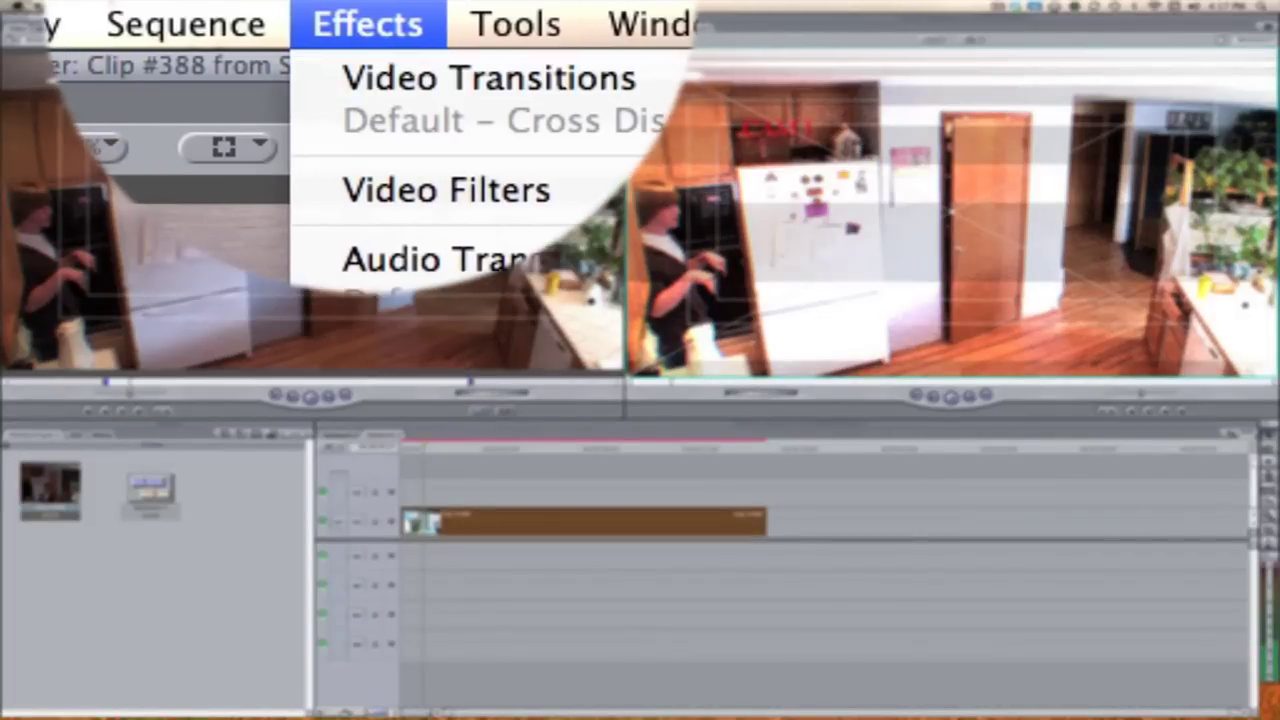
{"action": "mouse_move", "coordinate": [416, 198]}
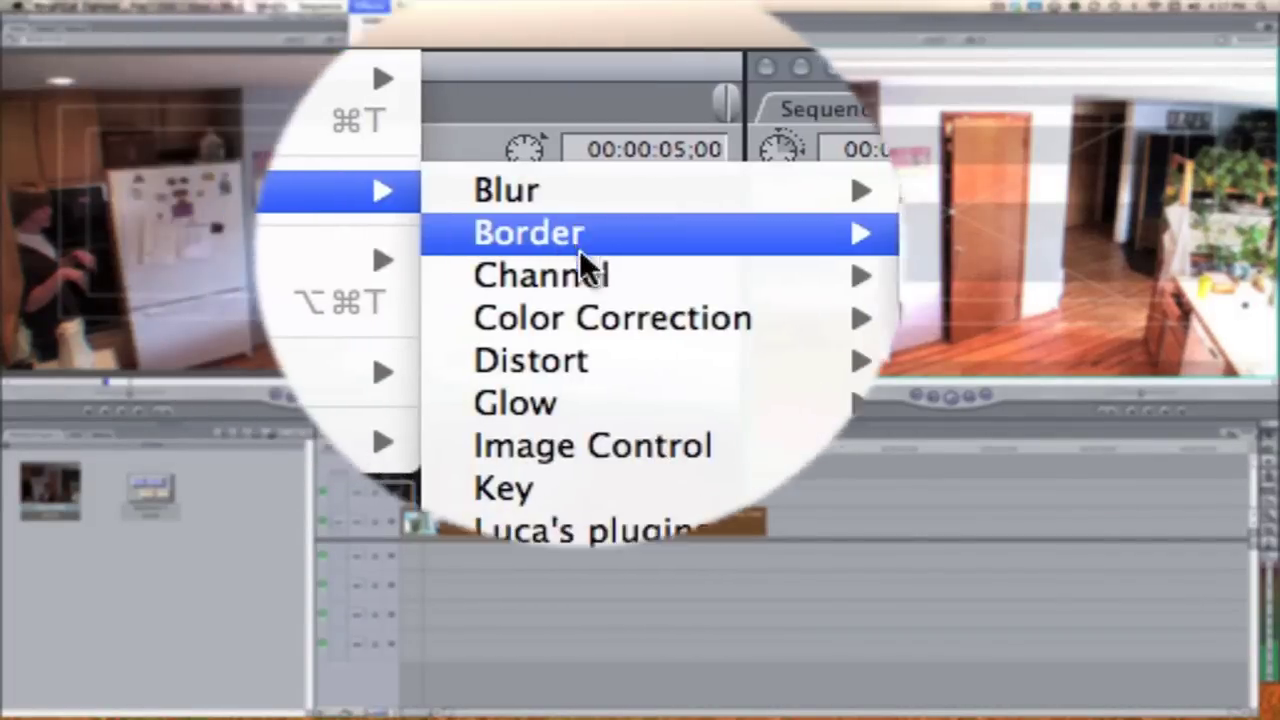
{"action": "mouse_move", "coordinate": [583, 289]}
{"action": "left_click", "coordinate": [713, 289]}
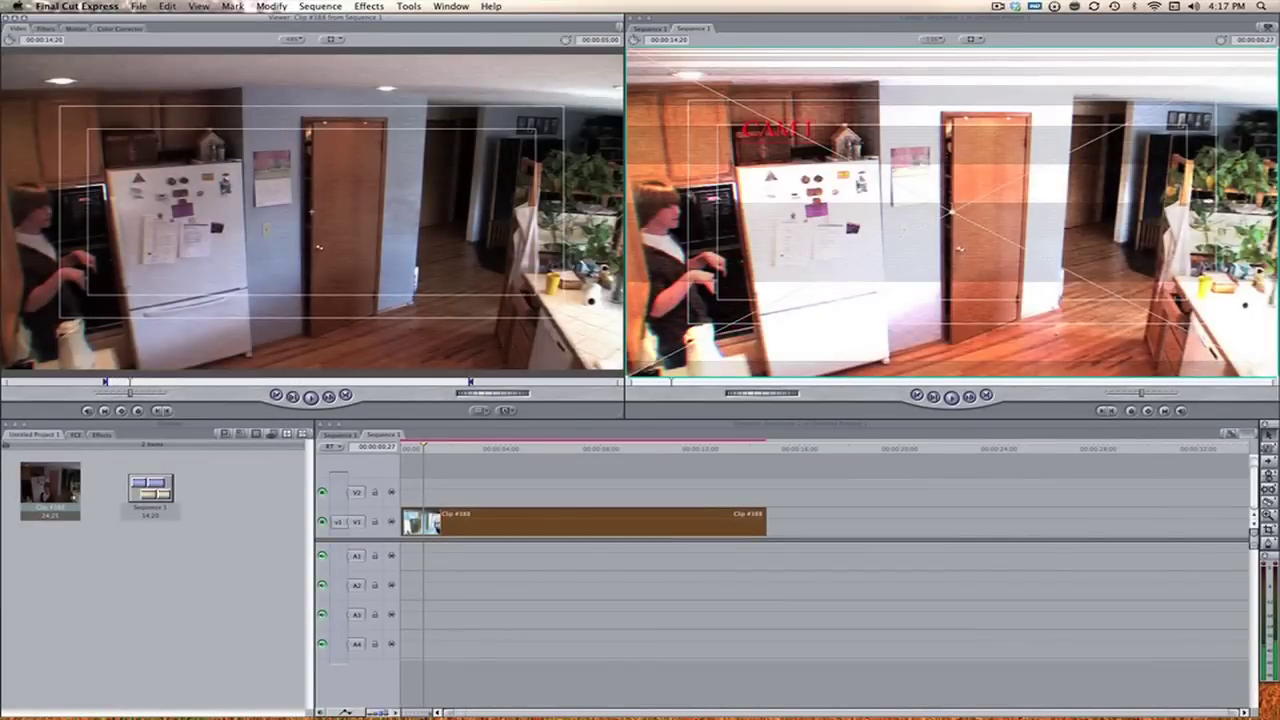
{"action": "left_click", "coordinate": [120, 28]}
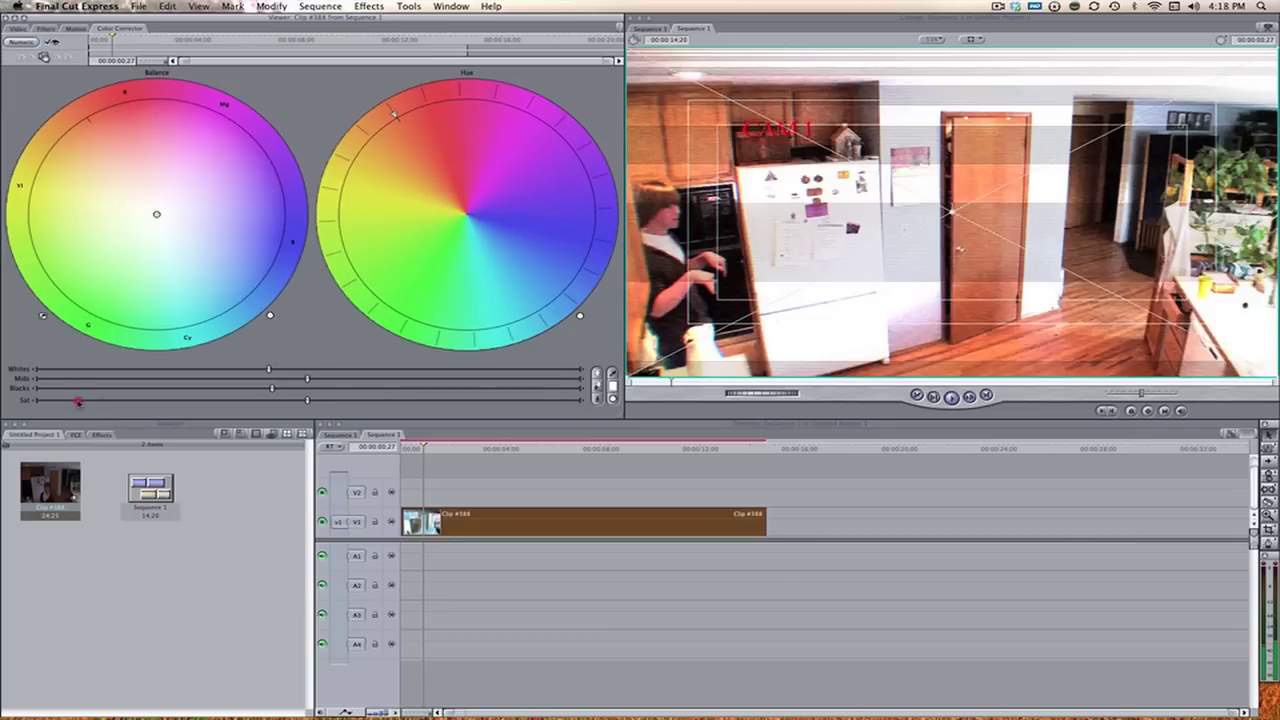
Drag Saturation fully left and preview the clip's grayscale frame.
{"action": "left_click_drag", "start_coordinate": [78, 401], "coordinate": [8, 400]}
{"action": "left_click", "coordinate": [847, 514]}
{"action": "left_click", "coordinate": [855, 503]}
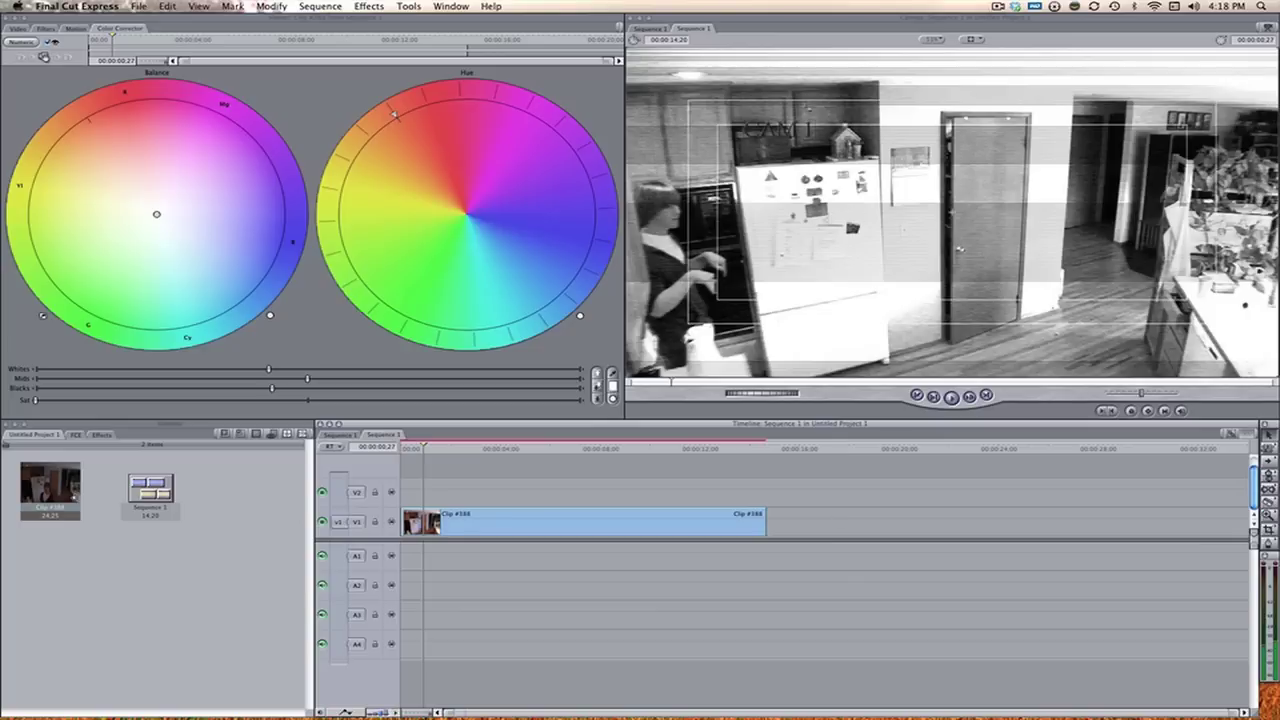
{"action": "left_click", "coordinate": [714, 518]}
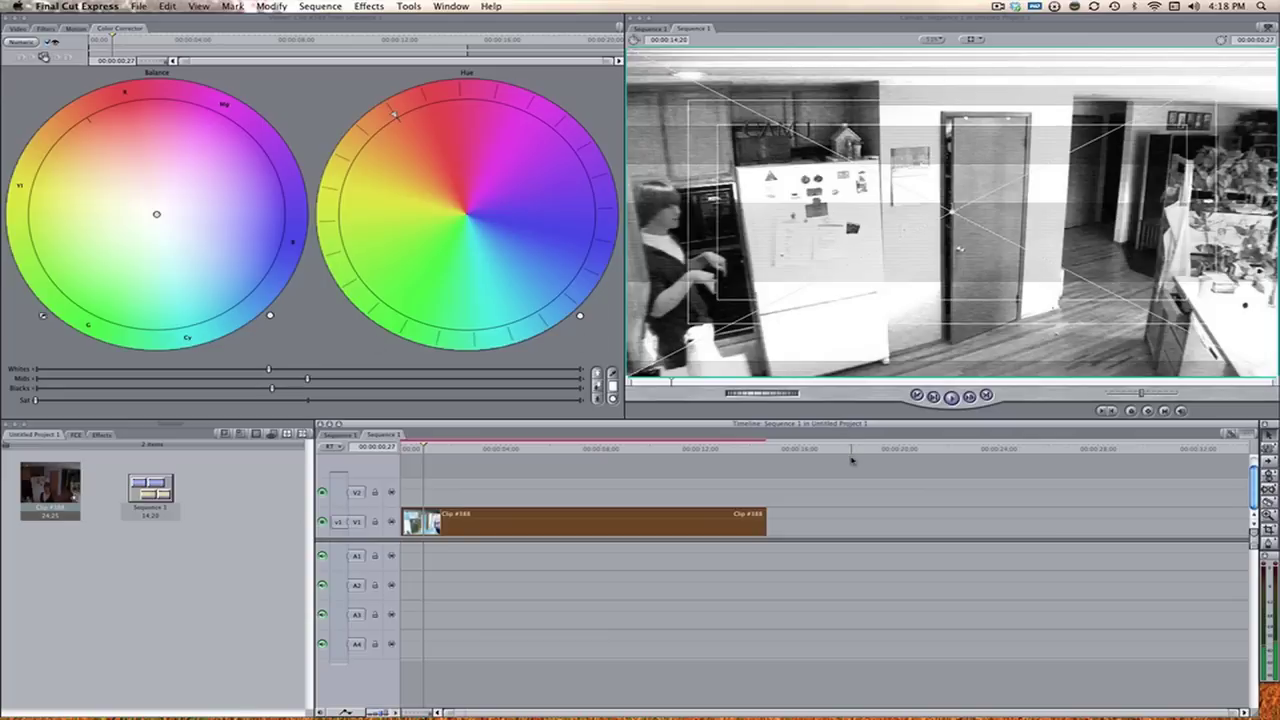
{"action": "double_click", "coordinate": [633, 528]}
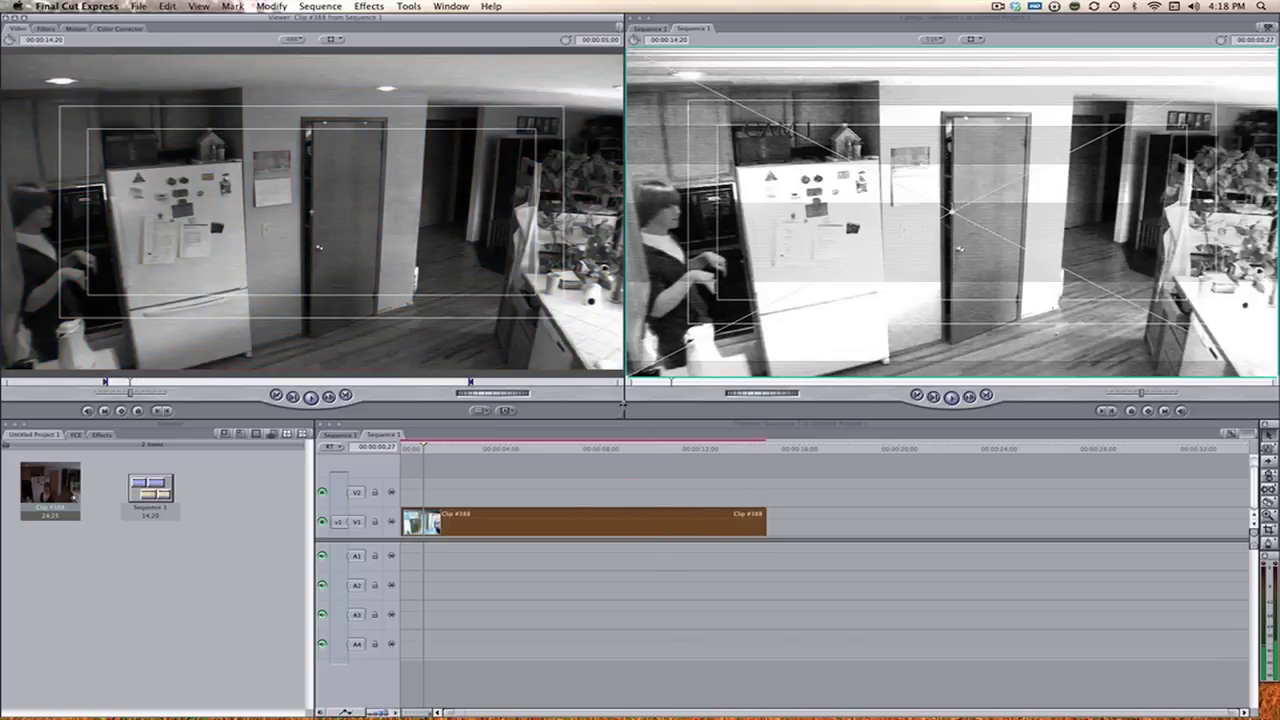
Restore full saturation and push the Balance wheel toward green.
{"action": "left_click", "coordinate": [120, 28]}
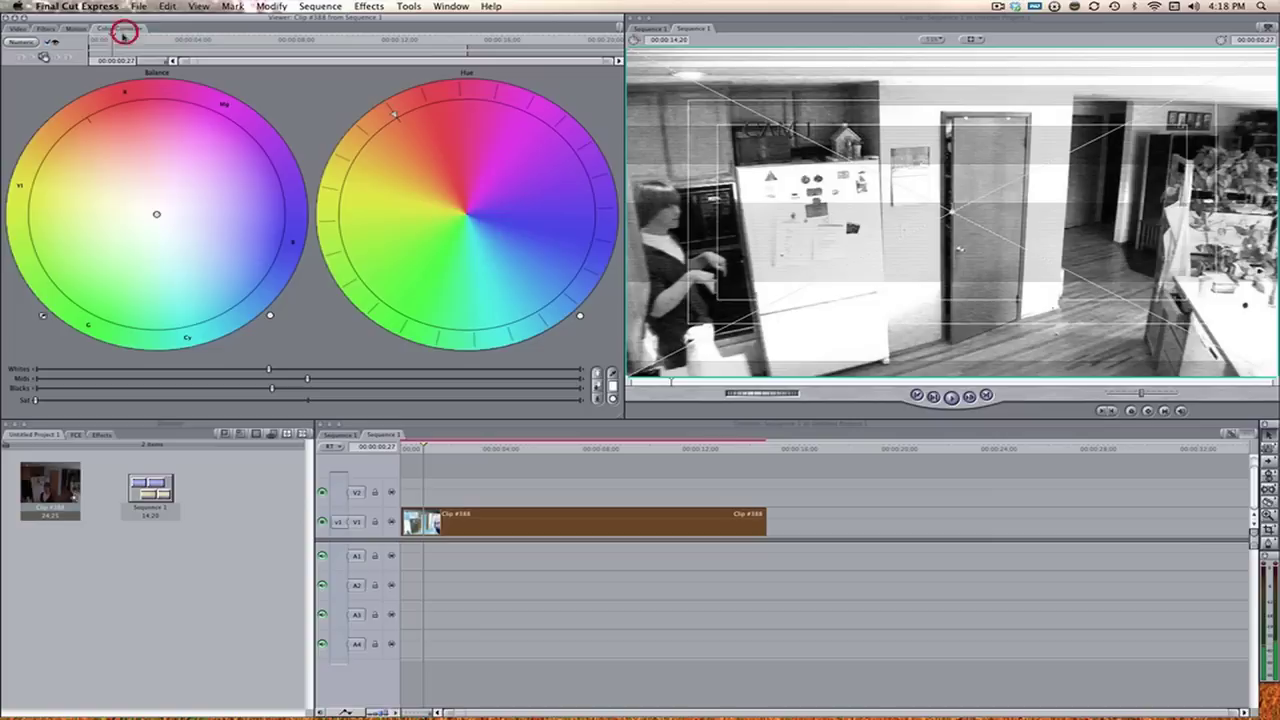
{"action": "left_click", "coordinate": [308, 400]}
{"action": "left_click_drag", "start_coordinate": [156, 214], "coordinate": [126, 252]}
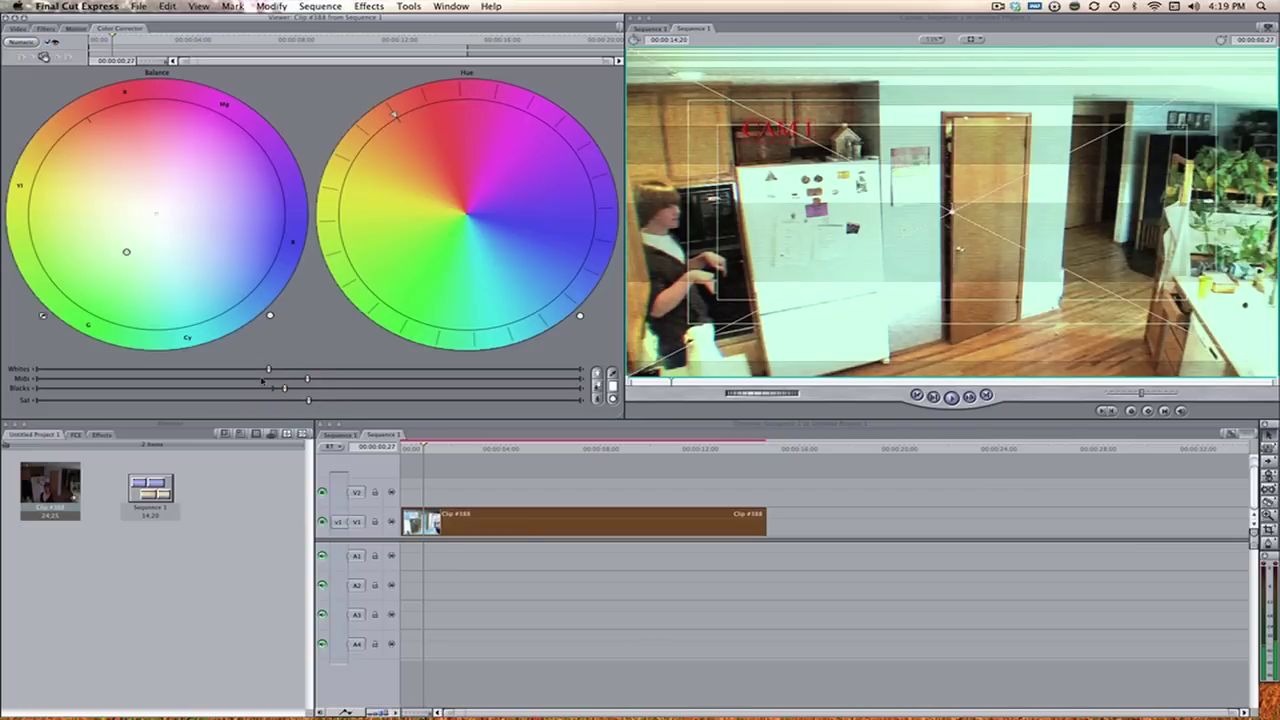
Nudge the Whites slider up slightly to brighten the clip.
{"action": "left_click", "coordinate": [286, 370]}
{"action": "left_click", "coordinate": [834, 486]}
{"action": "left_click", "coordinate": [530, 580]}
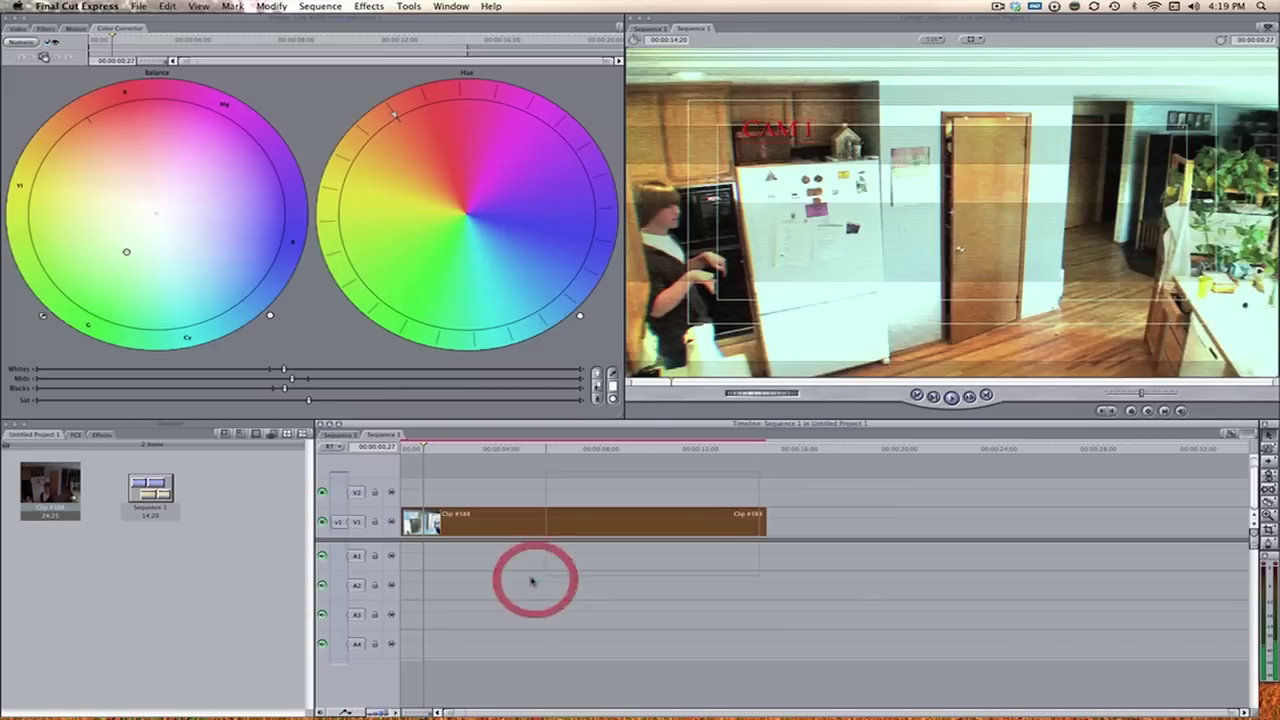
Render all sequence effects despite the unsaved project and return to the sequence start.
{"action": "key", "text": "alt+r"}
{"action": "left_click", "coordinate": [745, 193]}
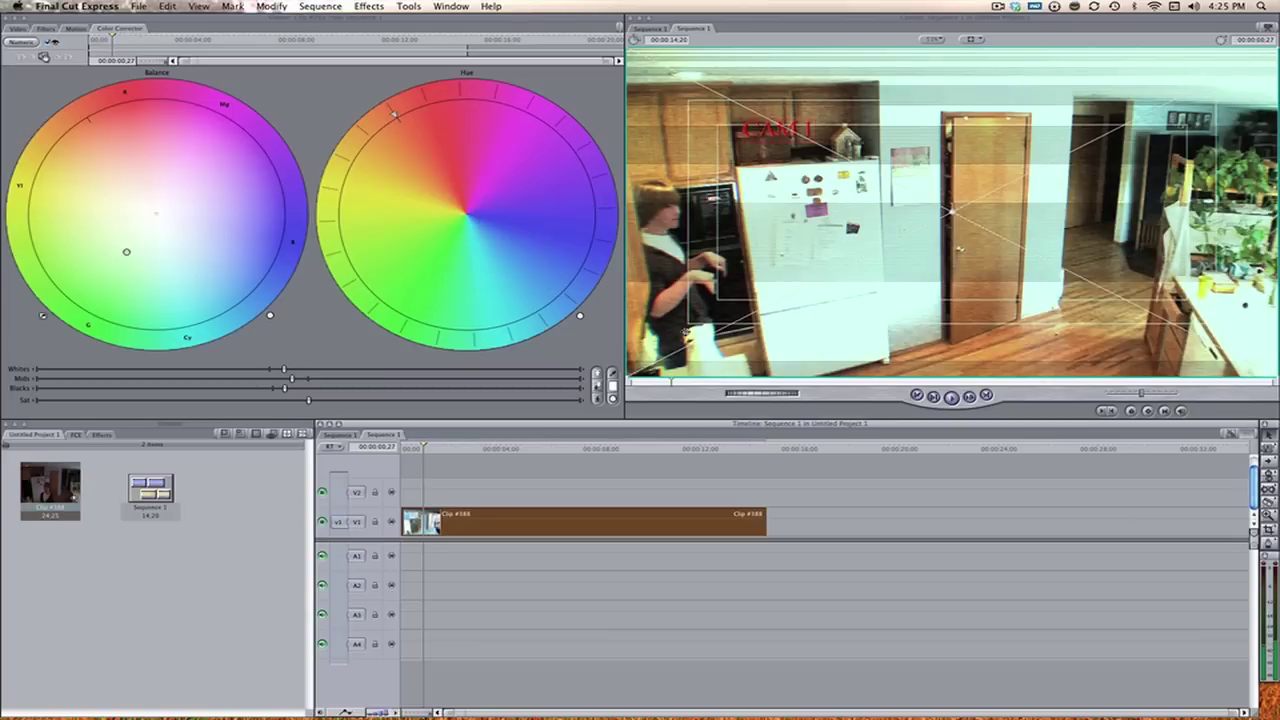
{"action": "left_click", "coordinate": [481, 484]}
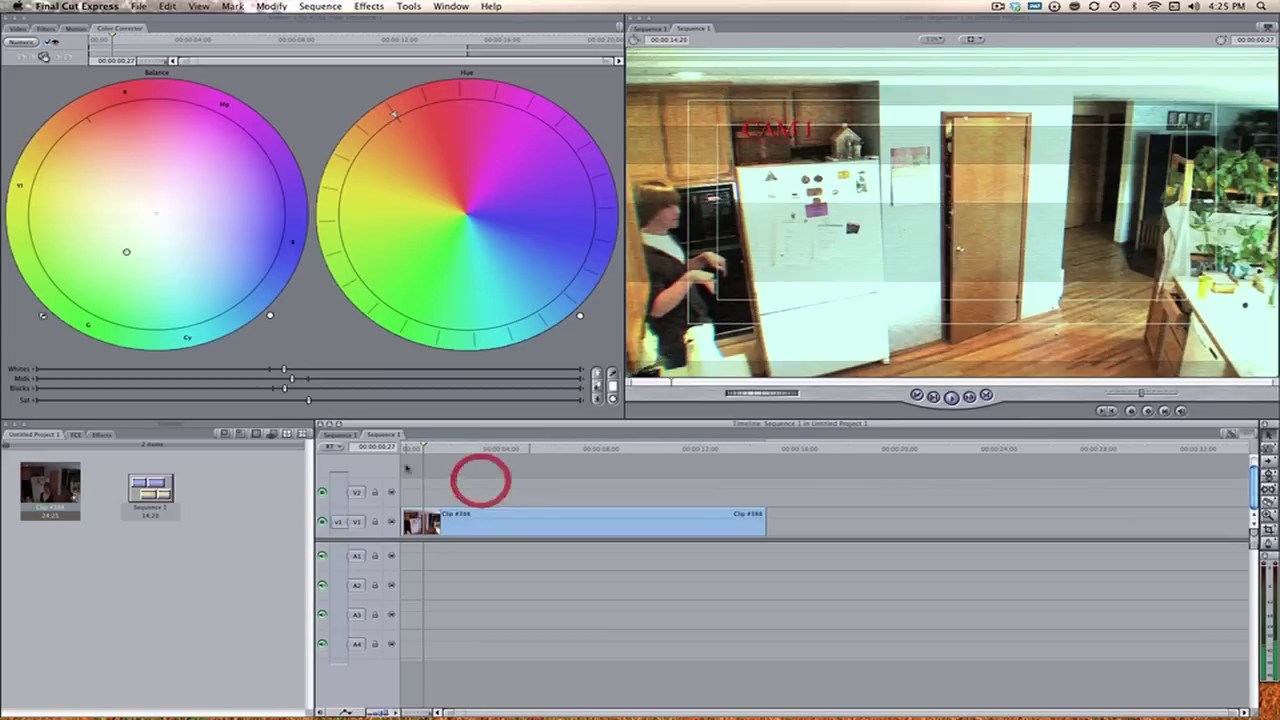
{"action": "left_click", "coordinate": [377, 443]}
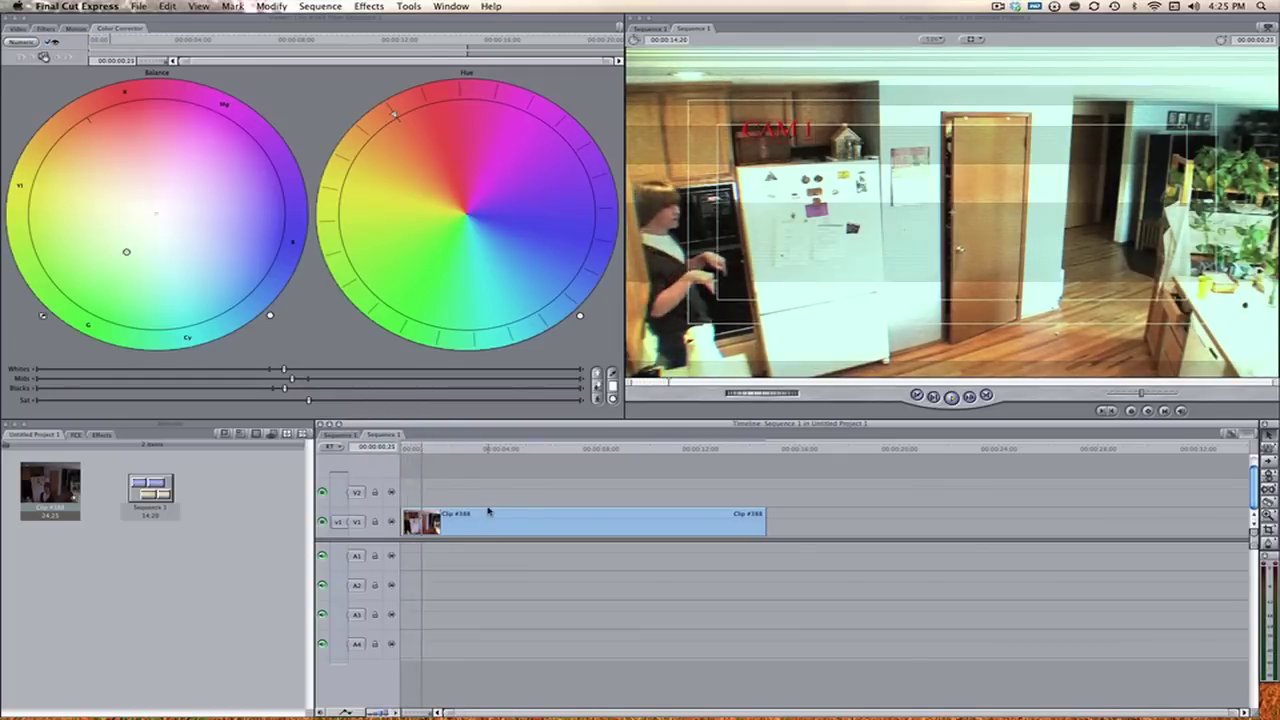